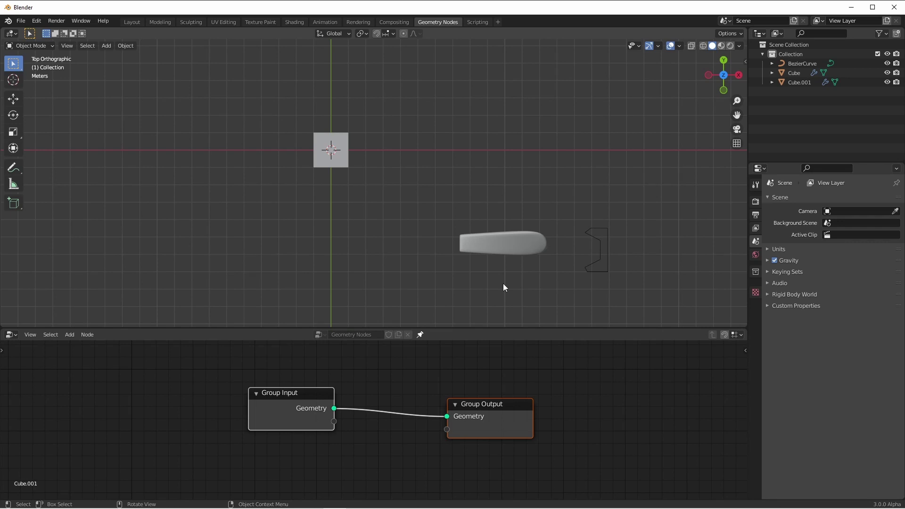
Move the BezierCurve against the blade's rounded end, then select Cube.001 in front view.
middle_click_drag(503, 288, 450, 175)
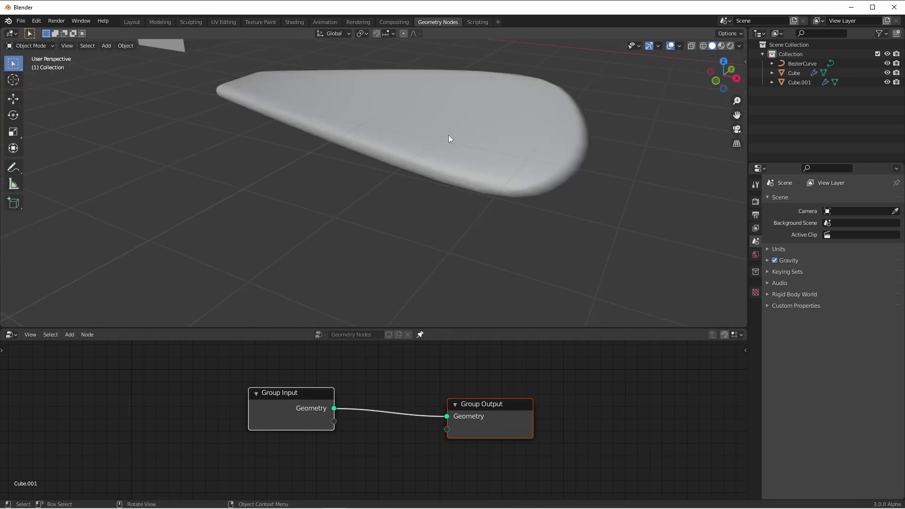
scroll(449, 135, "down", 5)
left_click(526, 203)
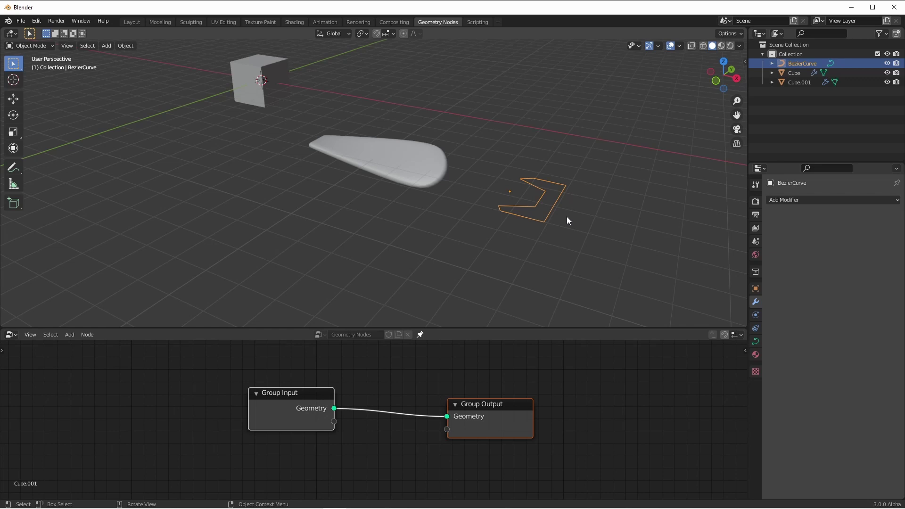
middle_click_drag(566, 216, 539, 258)
key("KP_1")
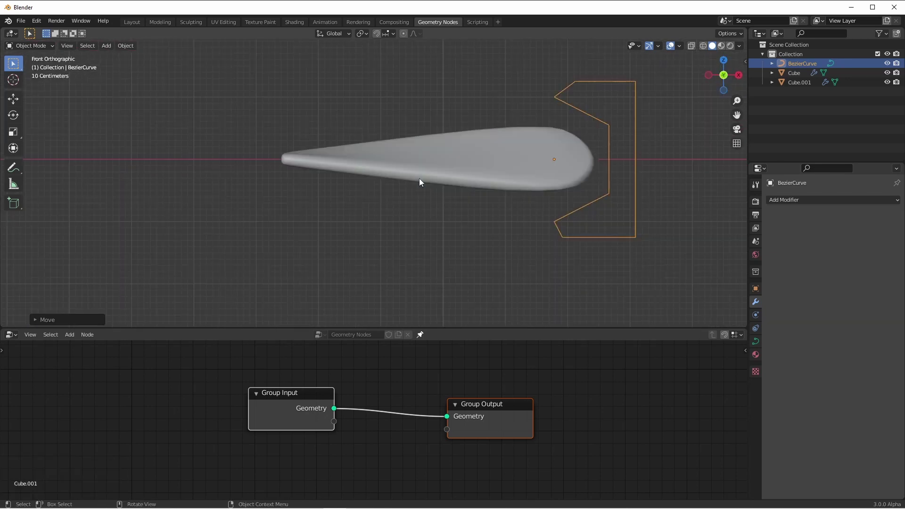
left_click(386, 184)
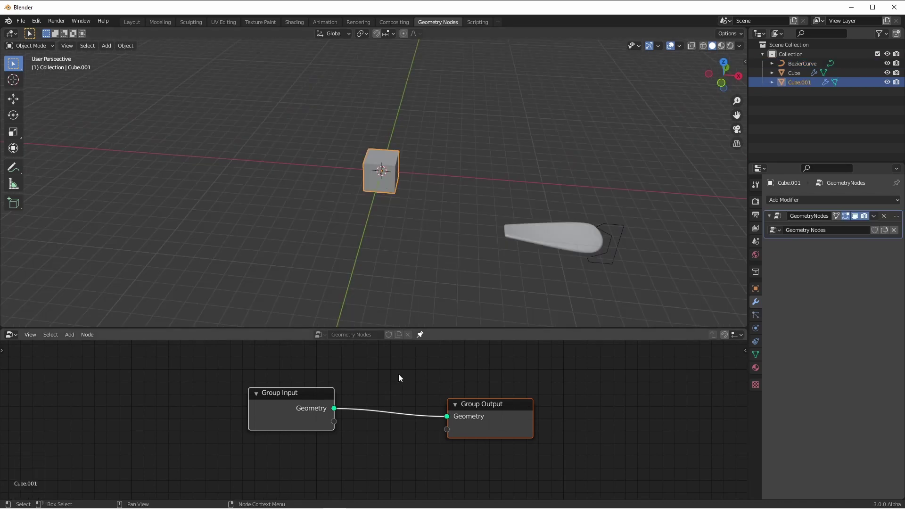
Replace the pass-through link with a Curve Circle node feeding Group Output.
right_click_drag(398, 374, 366, 428, "ctrl")
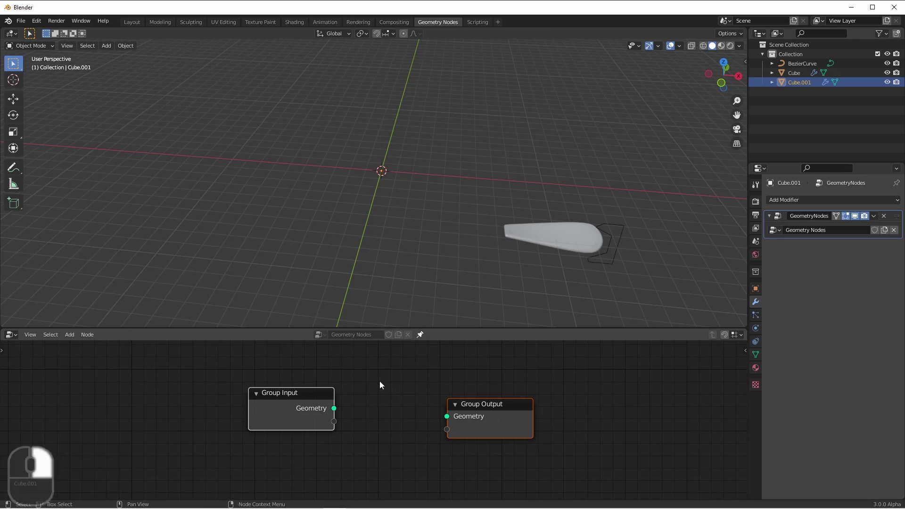
key("shift+a")
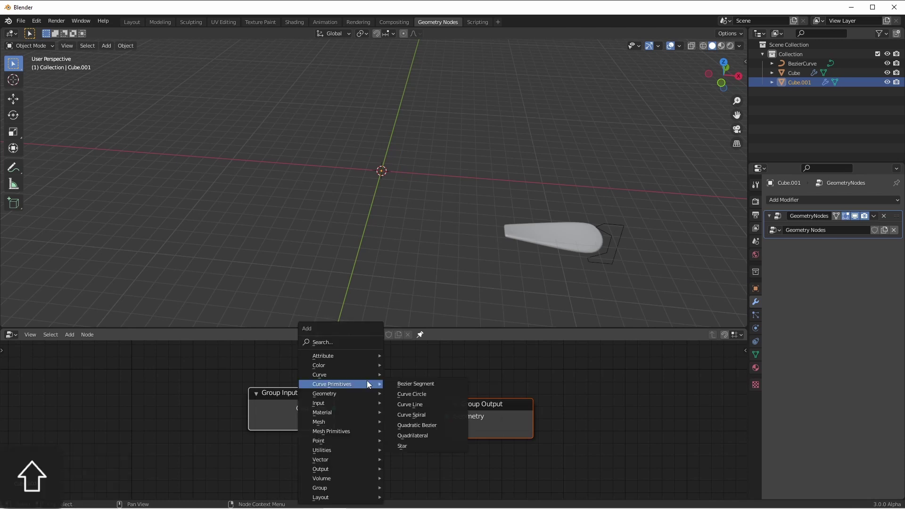
left_click(412, 394)
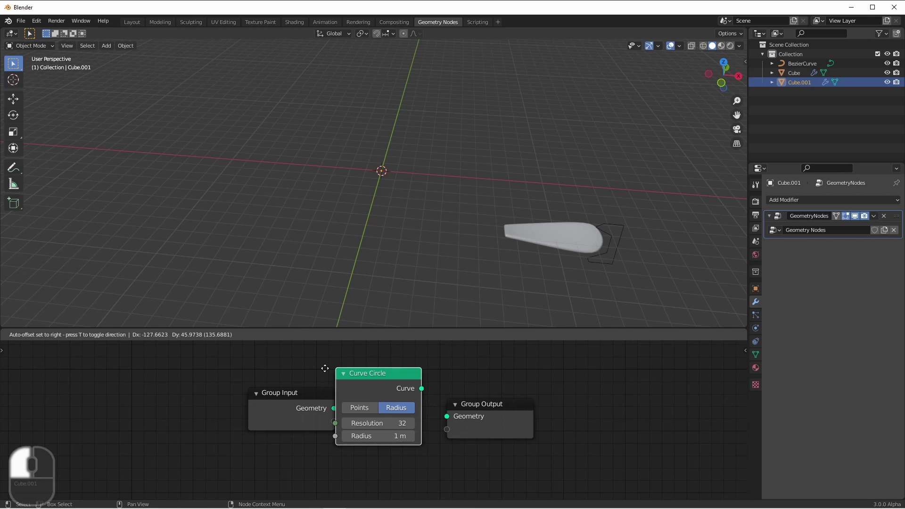
left_click(275, 396)
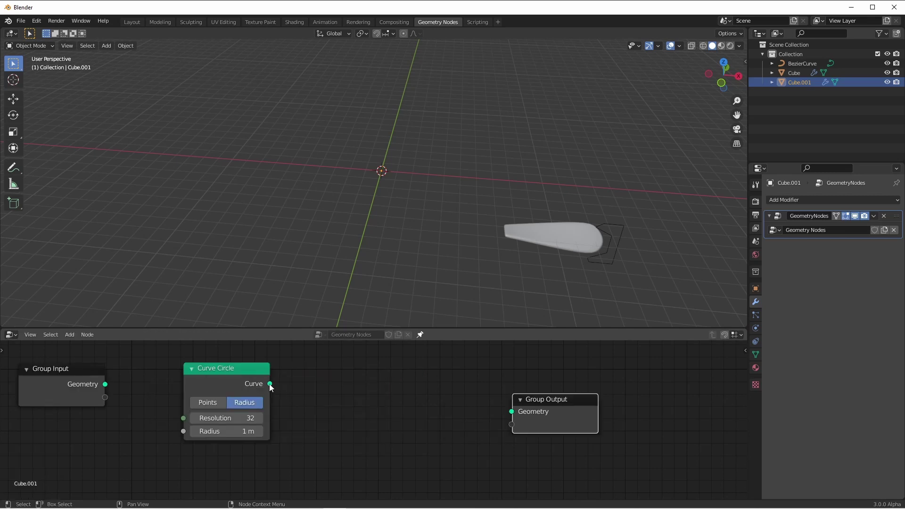
left_click_drag(270, 383, 511, 411)
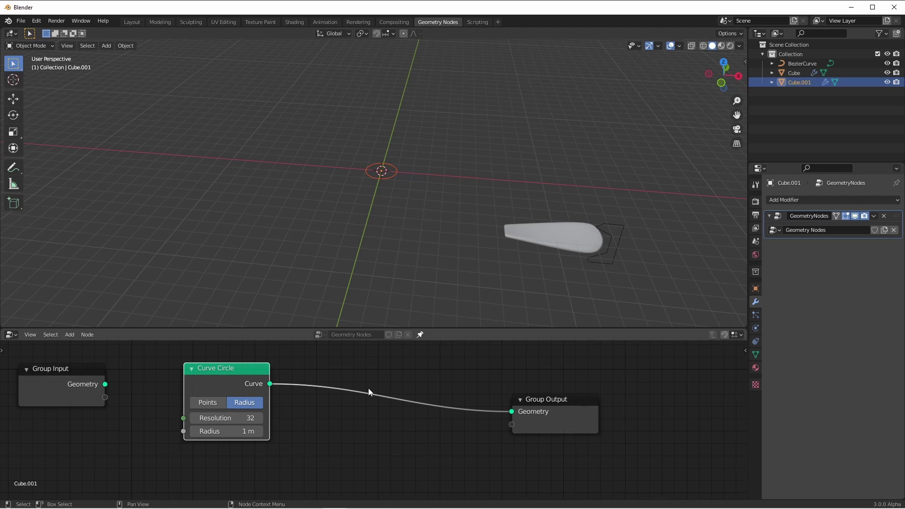
Insert a Point Instance node after the circle that instances the Cube object.
key("shift+a")
mouse_move(357, 439)
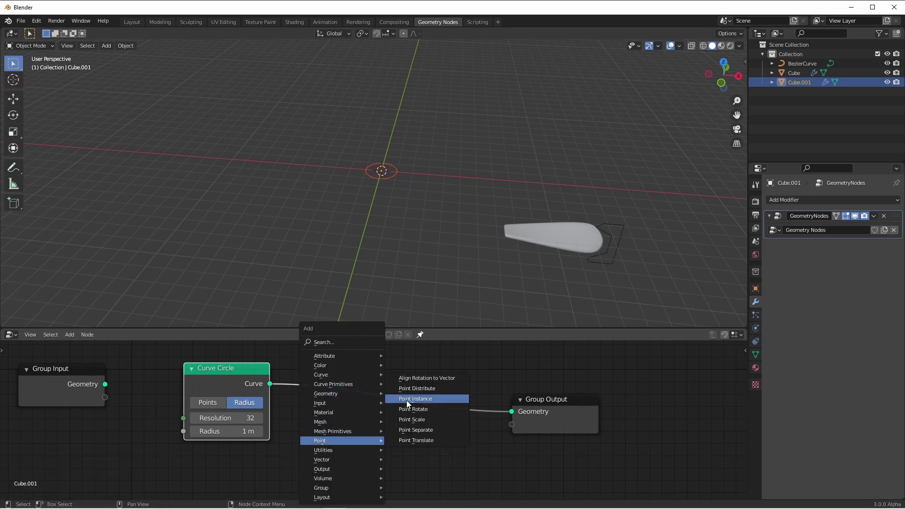
left_click(407, 399)
left_click(410, 386)
left_click(426, 431)
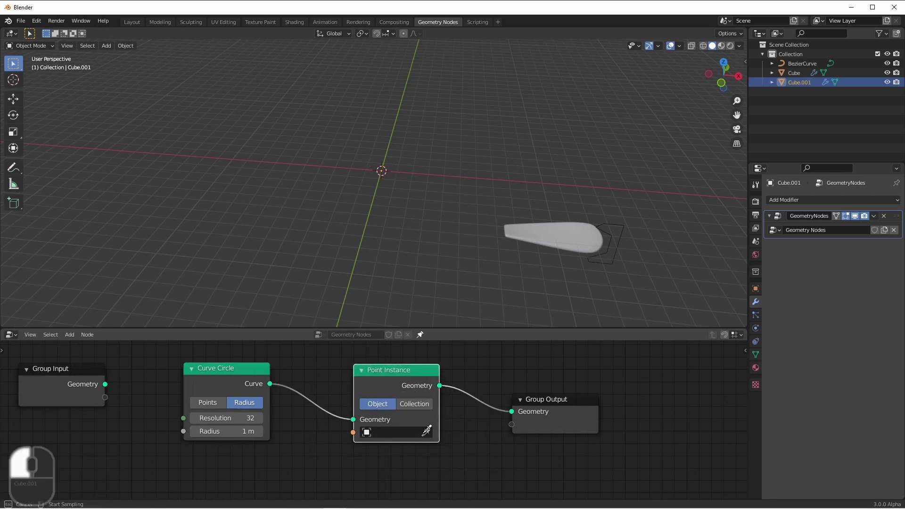
left_click(552, 236)
Set the Curve Circle Resolution to 6 for a ring of six blades.
middle_click_drag(428, 167, 444, 227)
scroll(414, 153, "up", 4)
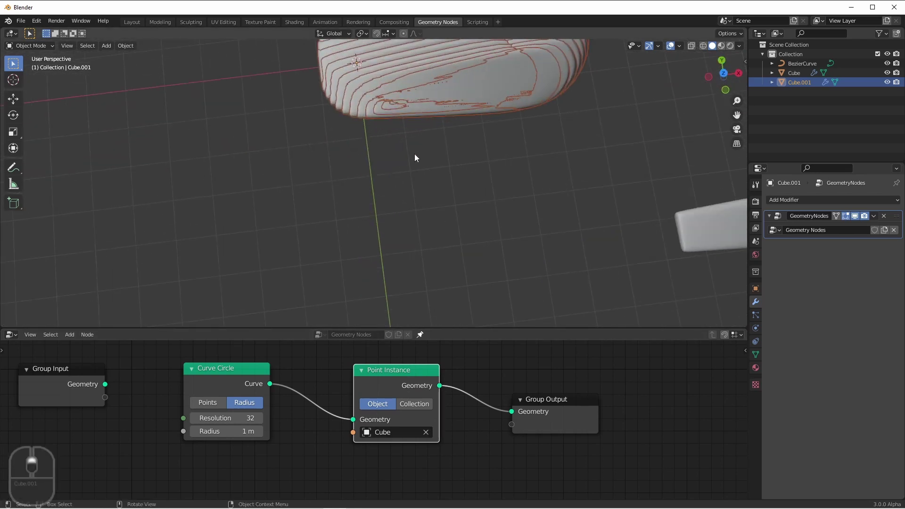
middle_click_drag(414, 153, 392, 194, "shift")
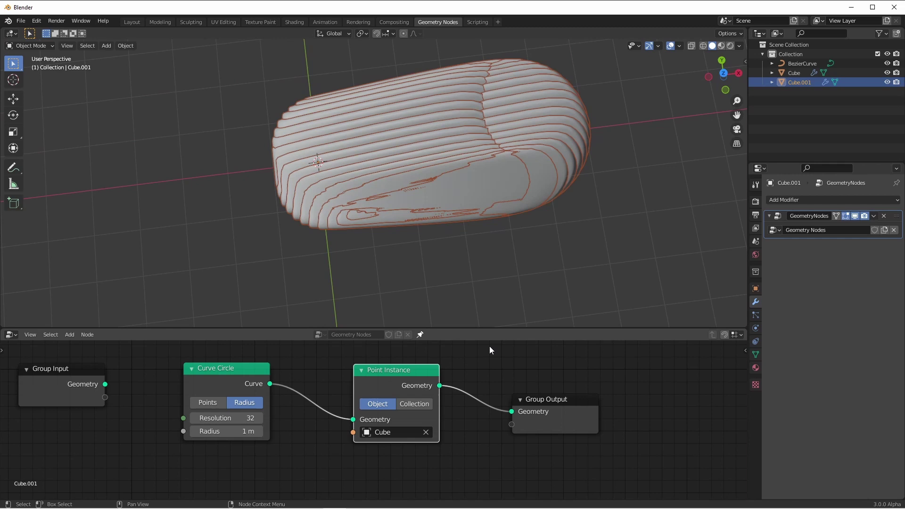
left_click(230, 418)
type("6")
key("Return")
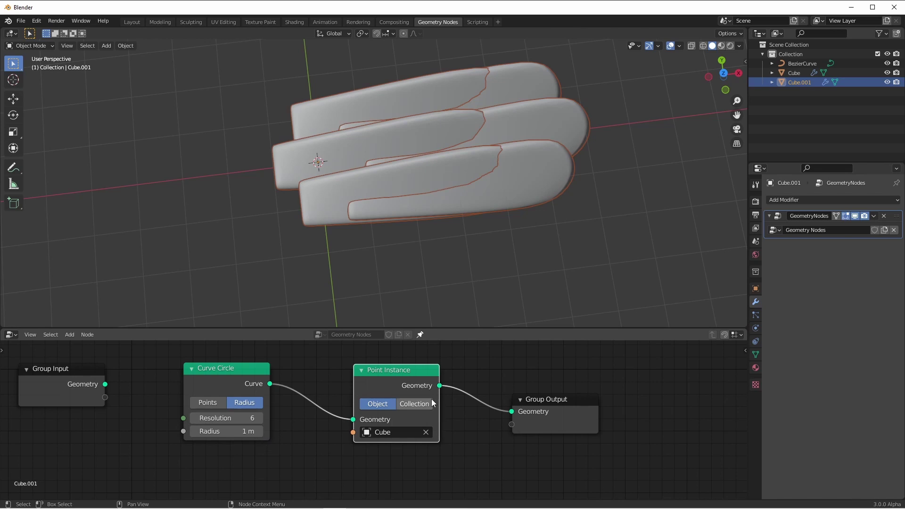
Add an Align Rotation to Vector node (Z axis) on the Curve Circle to Point Instance link.
key("shift+a")
mouse_move(402, 372)
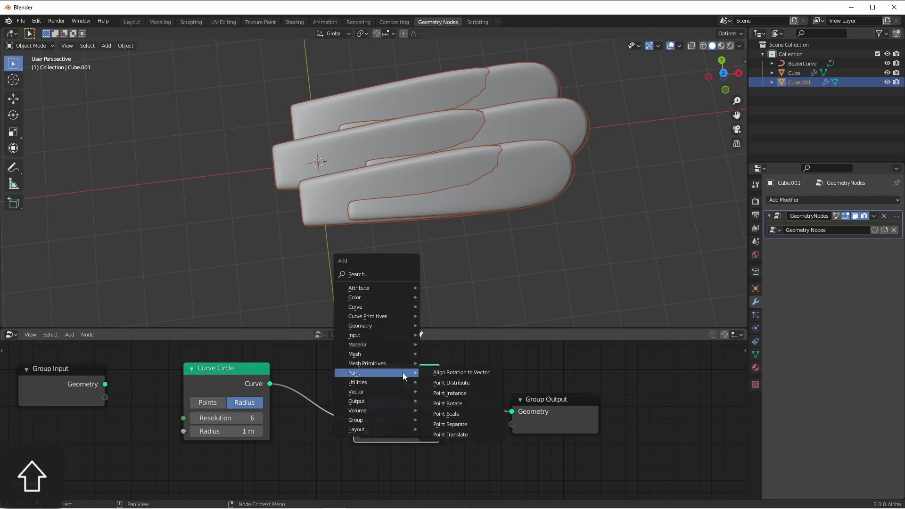
left_click(450, 372)
left_click(321, 372)
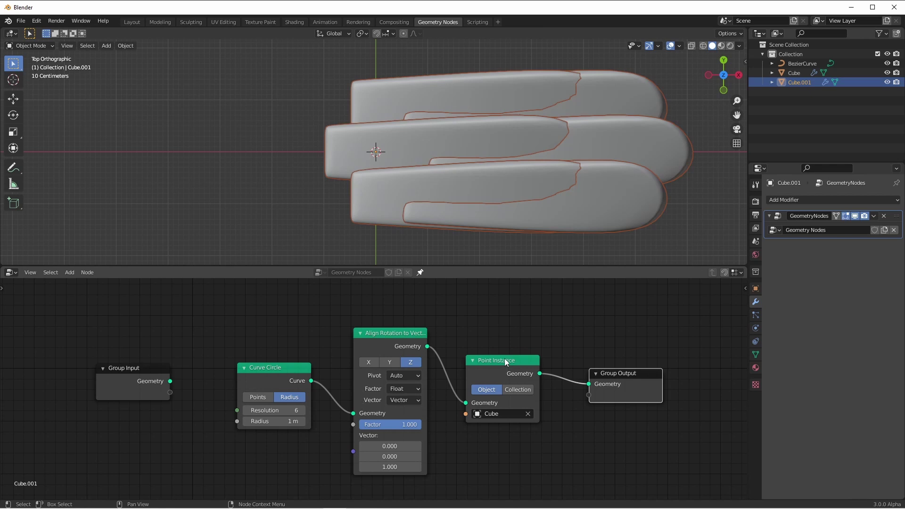
Move Point Instance aside and link Curve Circle straight to Group Output to show the bare hexagon.
left_click_drag(505, 362, 512, 405)
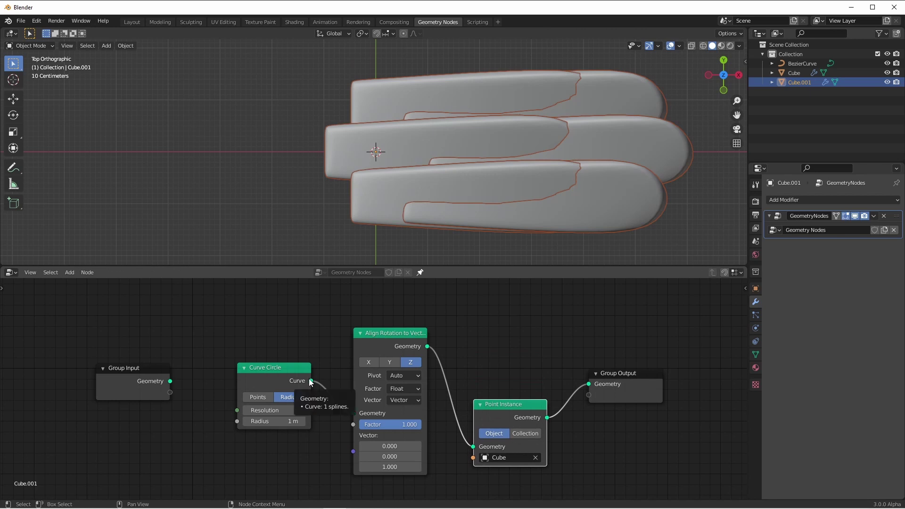
left_click_drag(311, 381, 588, 384)
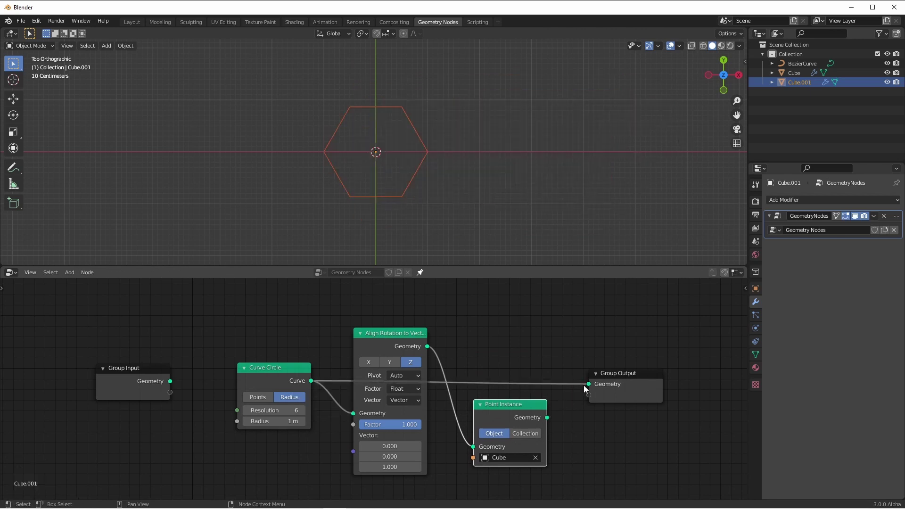
scroll(376, 178, "up", 3)
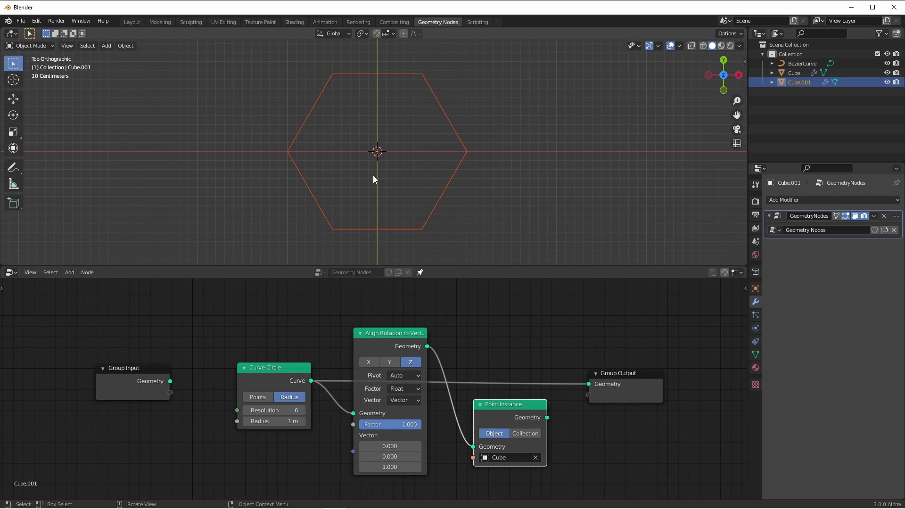
Circle the hexagon's six corner points with freehand blue annotations.
key("shift+space")
key("d")
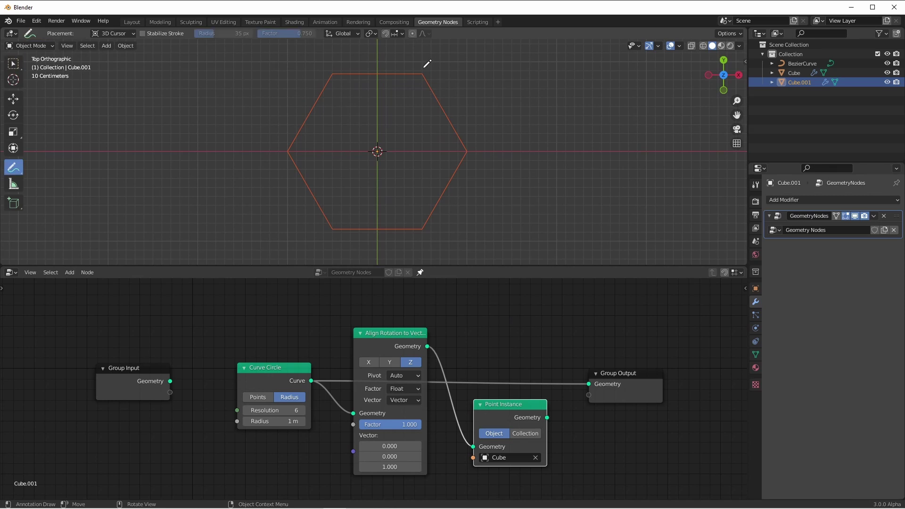
left_click_drag(421, 71, 425, 79)
left_click_drag(468, 150, 466, 153)
left_click_drag(424, 226, 422, 230)
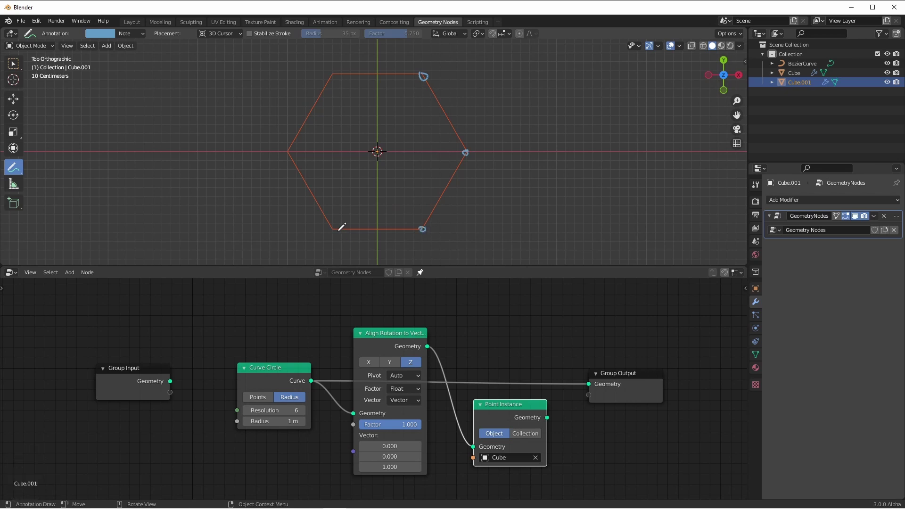
left_click_drag(335, 226, 334, 230)
left_click_drag(287, 149, 293, 146)
left_click_drag(333, 70, 331, 75)
Draw four annotation spokes from the centre to the corners, then raise the alignment Vector X.
key("shift+space")
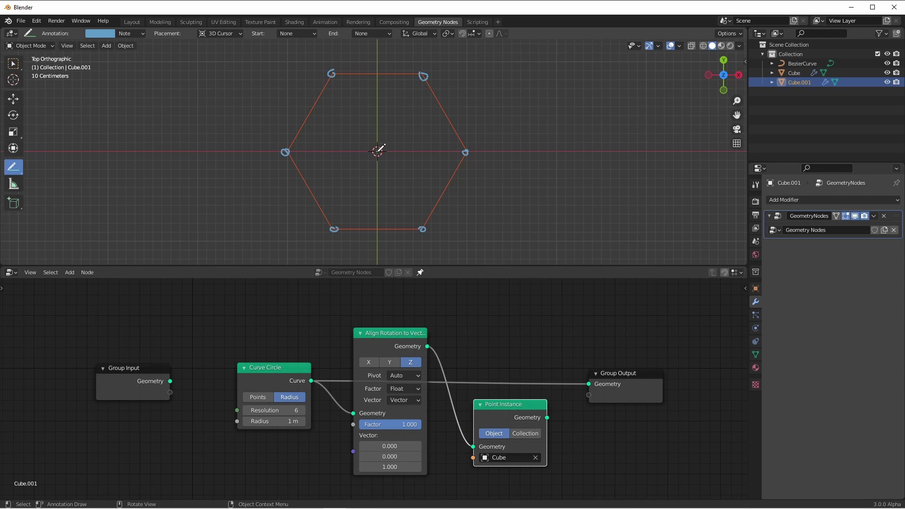
mouse_move(378, 149)
left_mouse_down()
mouse_move(423, 76)
mouse_move(465, 152)
left_mouse_up()
left_click_drag(377, 152, 422, 229)
left_click_drag(377, 152, 333, 229)
mouse_move(377, 151)
left_mouse_down()
mouse_move(284, 152)
mouse_move(331, 73)
left_mouse_up()
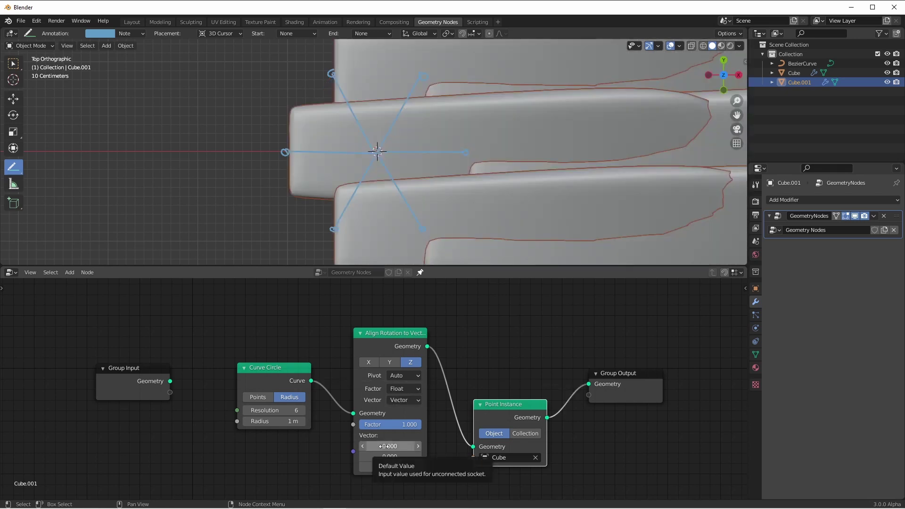
mouse_move(389, 446)
left_mouse_down()
mouse_move(410, 446)
mouse_move(382, 447)
left_mouse_up()
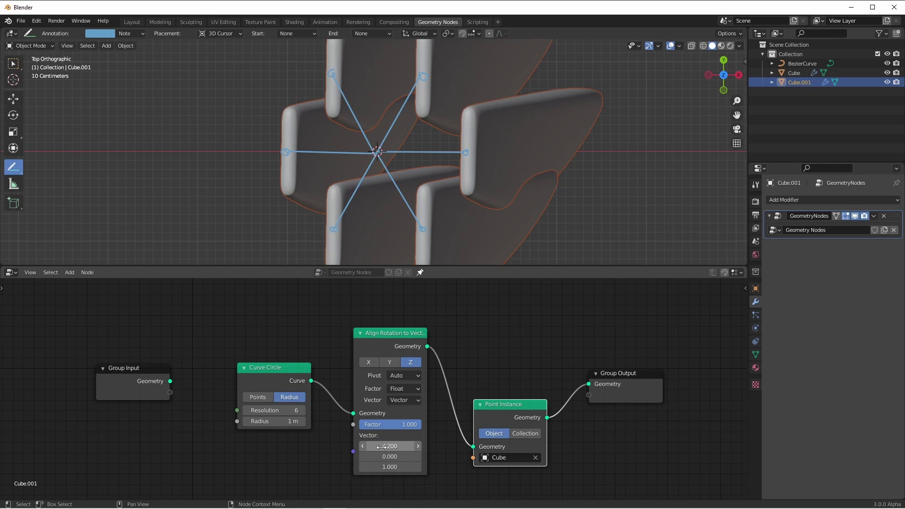
Settle Vector X at 4.2, then switch the alignment vector to the position attribute.
left_click_drag(381, 446, 383, 446)
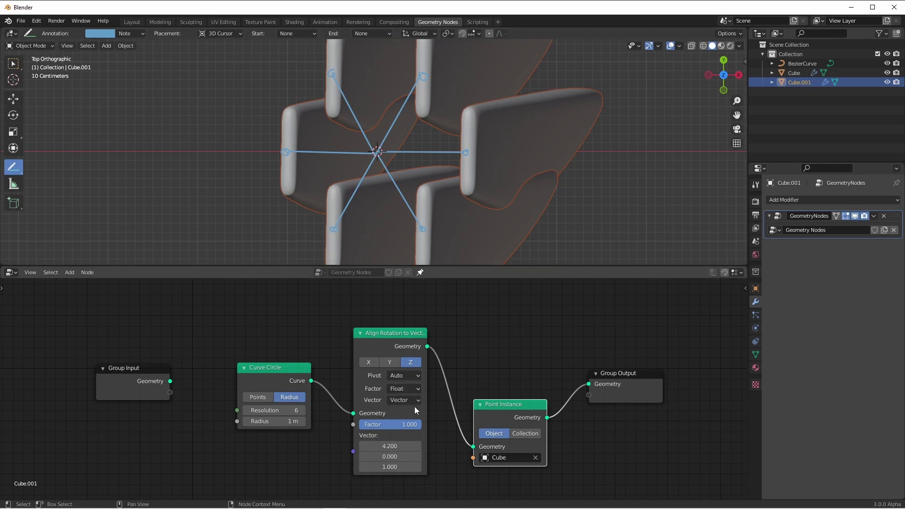
left_click(400, 400)
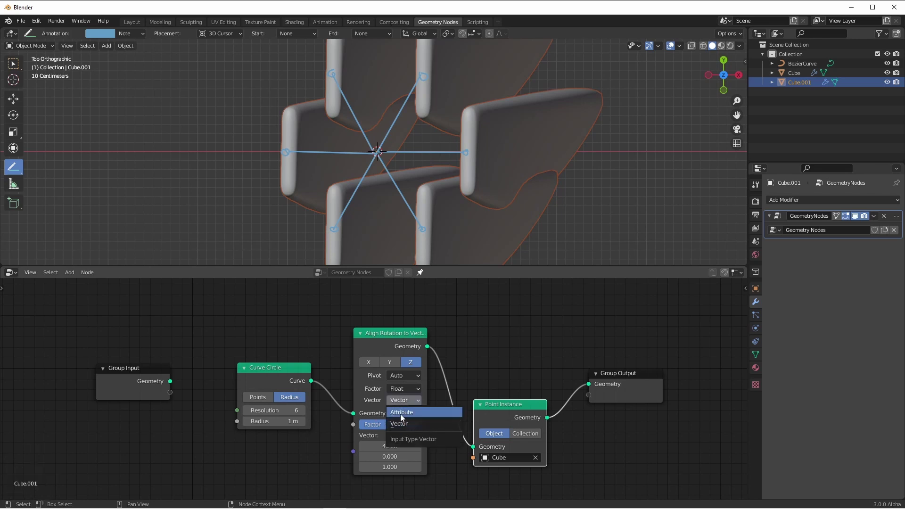
left_click(400, 413)
left_click(400, 436)
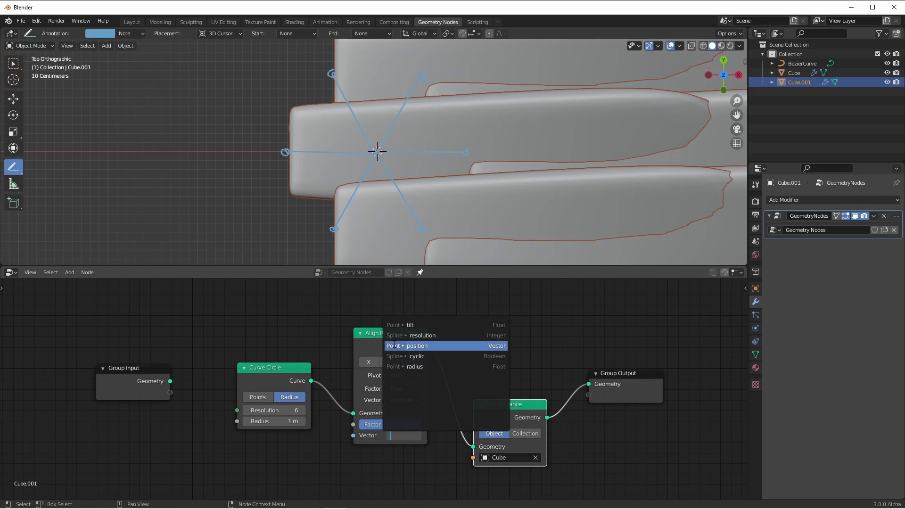
left_click(394, 346)
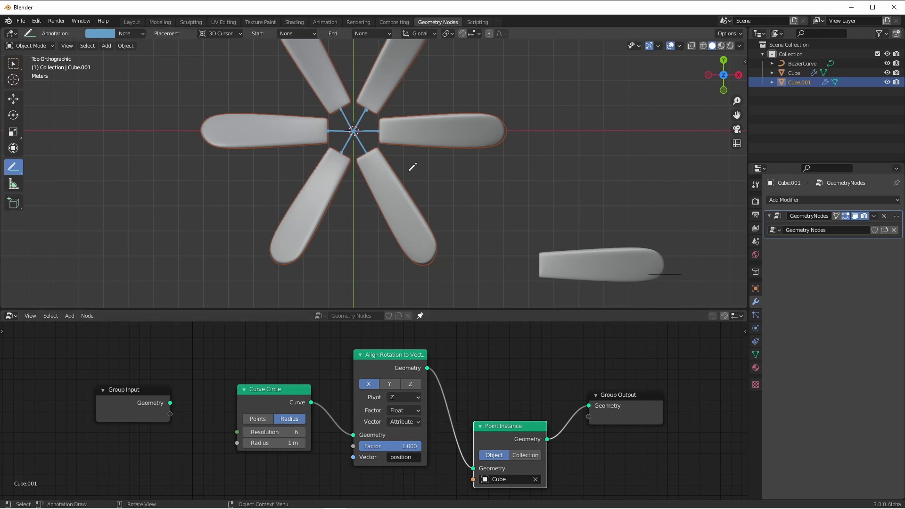
Set the Align Rotation pivot axis to Auto and try aligning along Y.
left_click(398, 397)
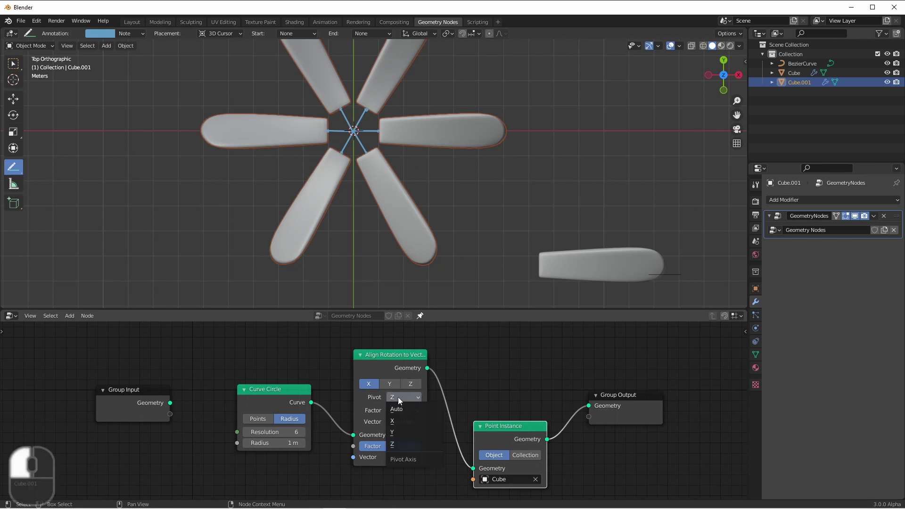
left_click(395, 408)
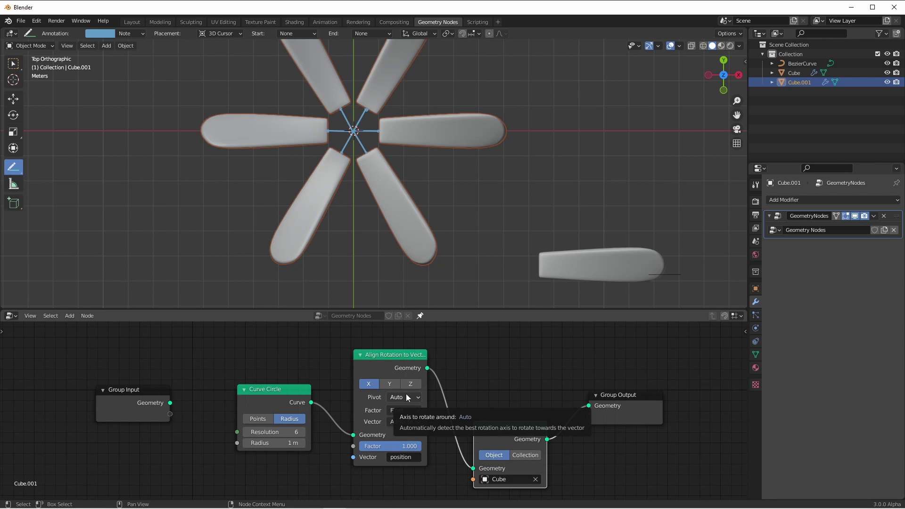
left_click(380, 383)
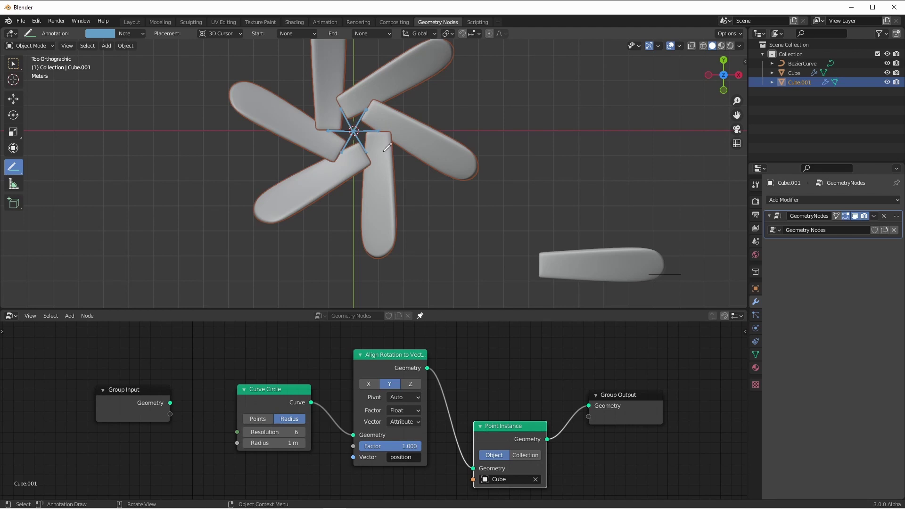
scroll(388, 148, "up", 4)
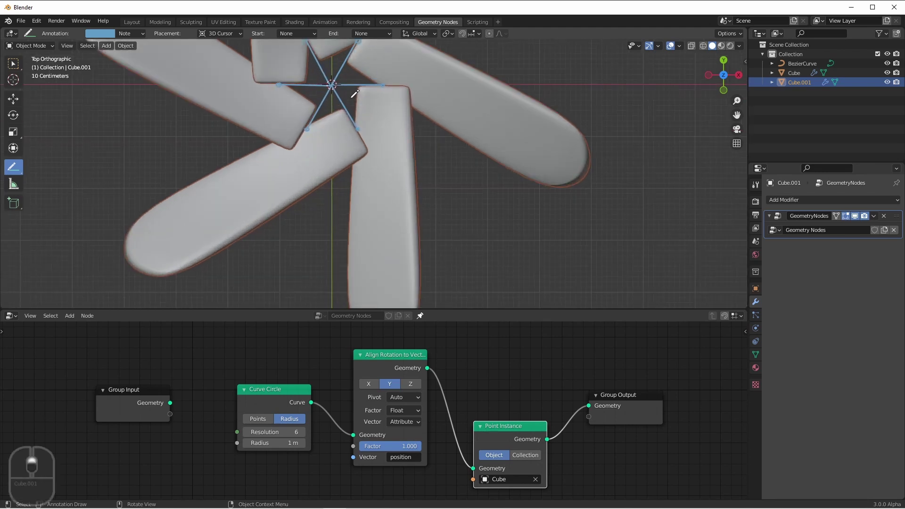
scroll(378, 150, "up", 2, "shift")
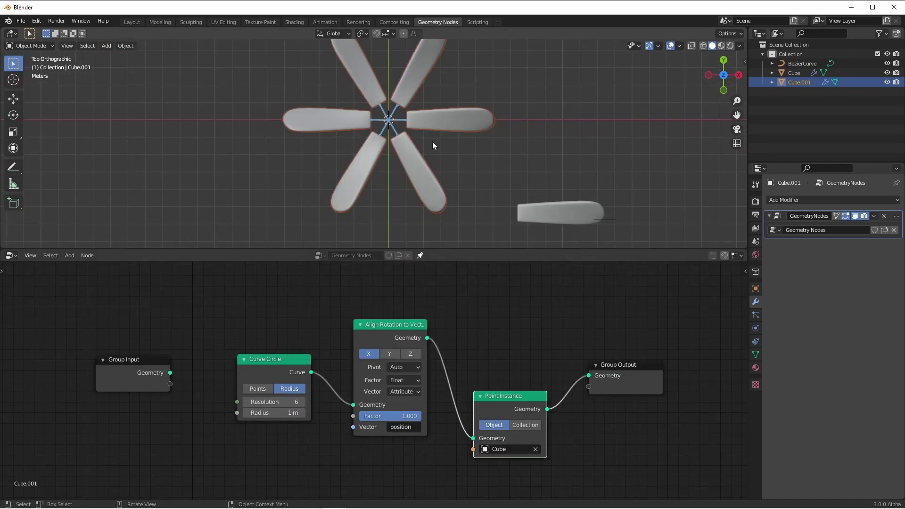
Add a Curve to Mesh node fed by the Curve Circle, with BezierCurve's Object Info as profile.
left_click(610, 223)
middle_click_drag(605, 224, 589, 140)
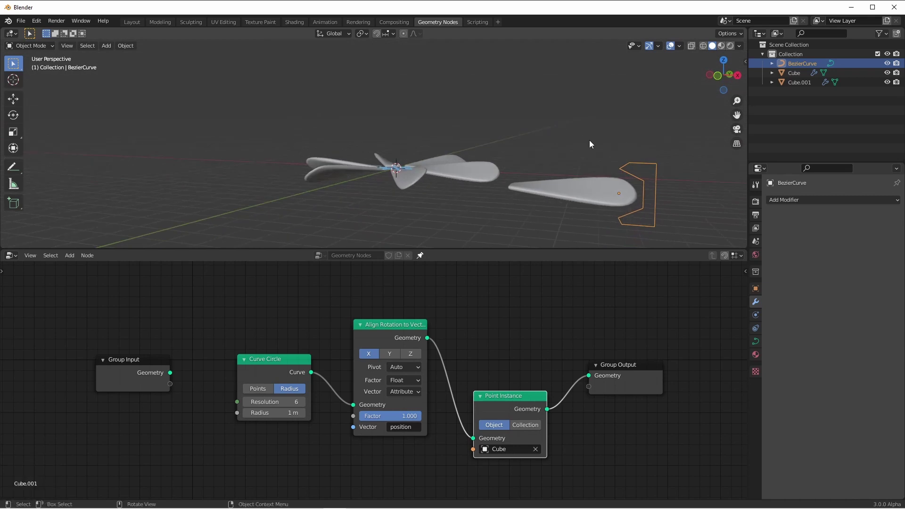
middle_click_drag(485, 135, 485, 208)
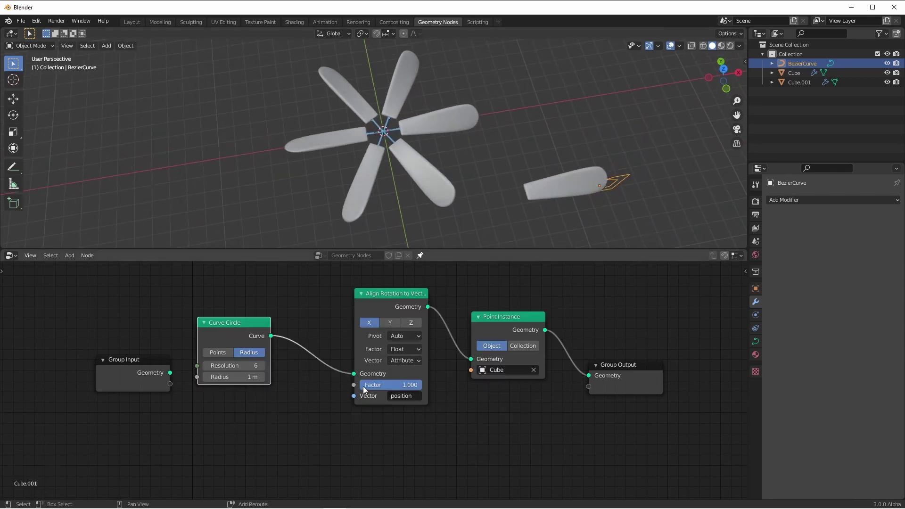
key("shift+a")
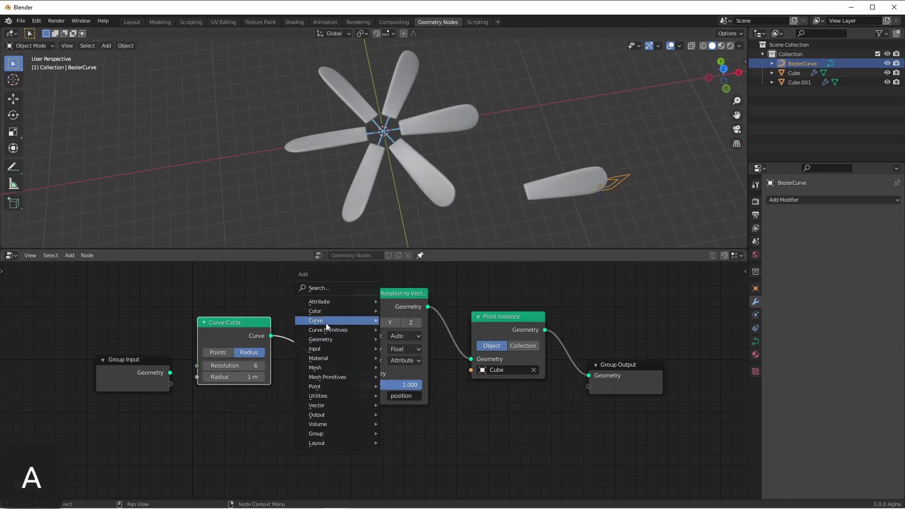
mouse_move(326, 324)
left_click(436, 358)
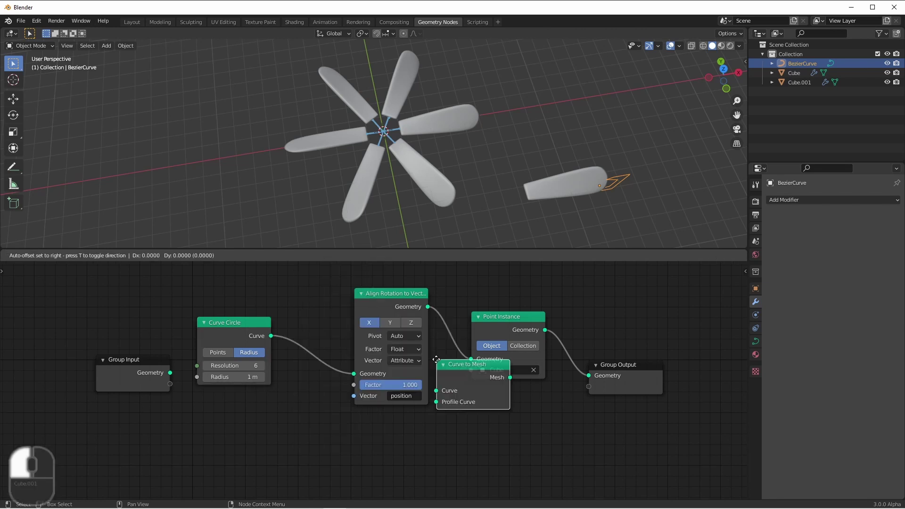
left_click(348, 415)
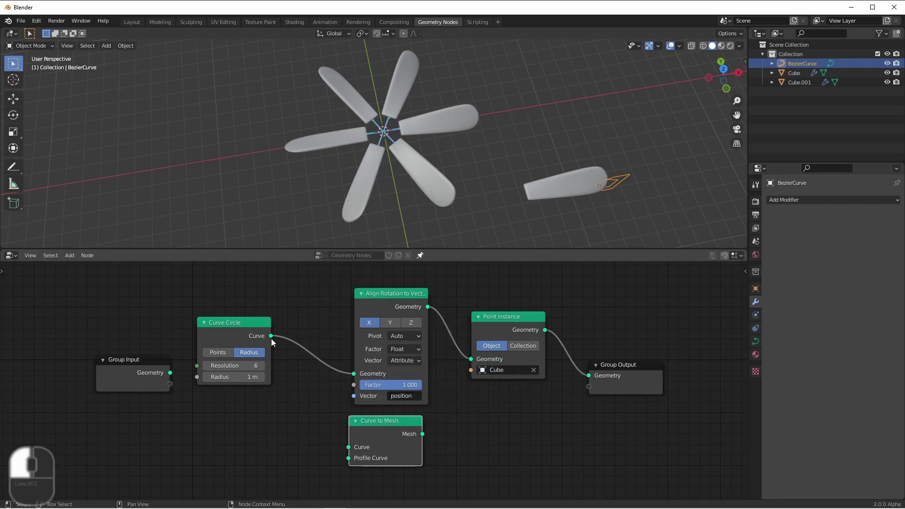
left_click_drag(270, 336, 352, 449)
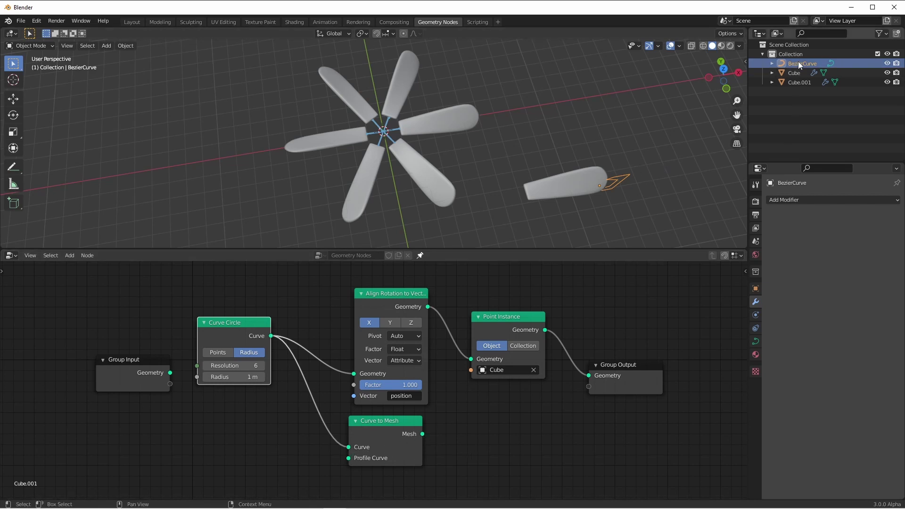
left_click_drag(799, 63, 209, 423)
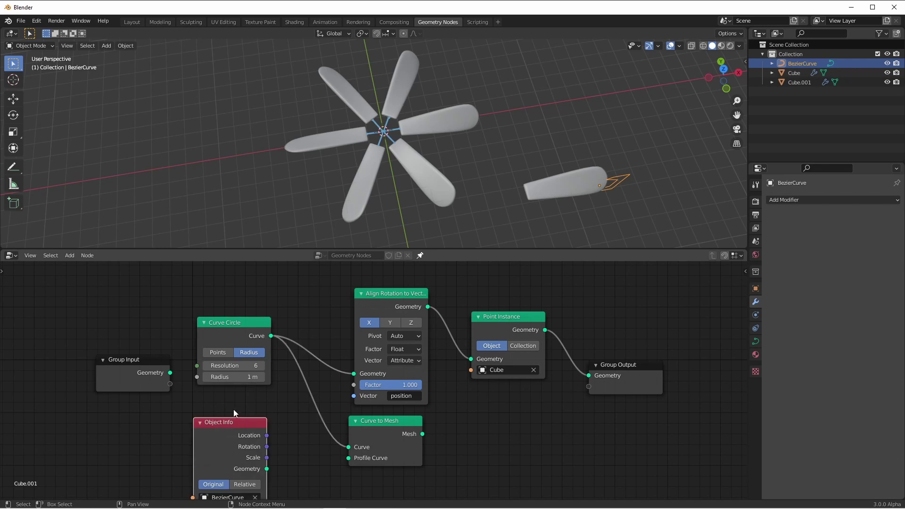
left_click_drag(267, 469, 344, 458)
Insert a Join Geometry node merging the swept hub ring with the blade instances, viewed from top.
left_click_drag(397, 432, 499, 420)
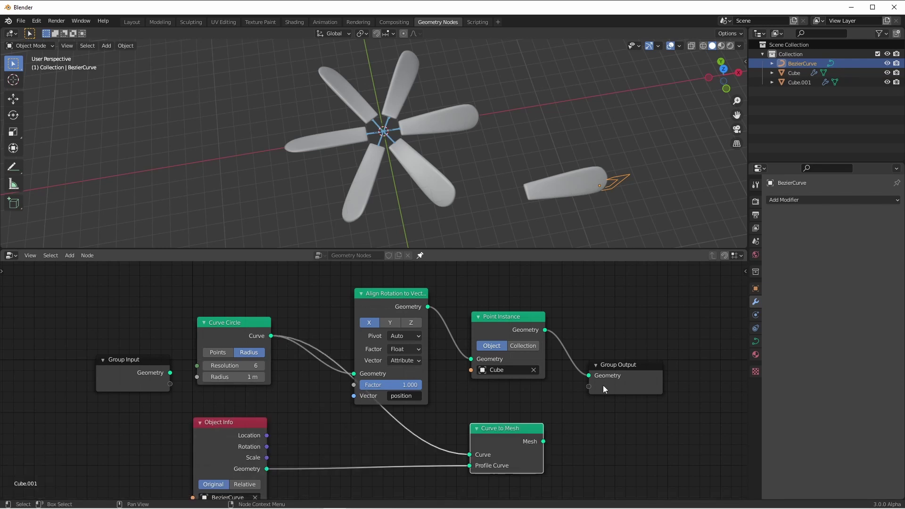
left_click_drag(604, 386, 653, 386)
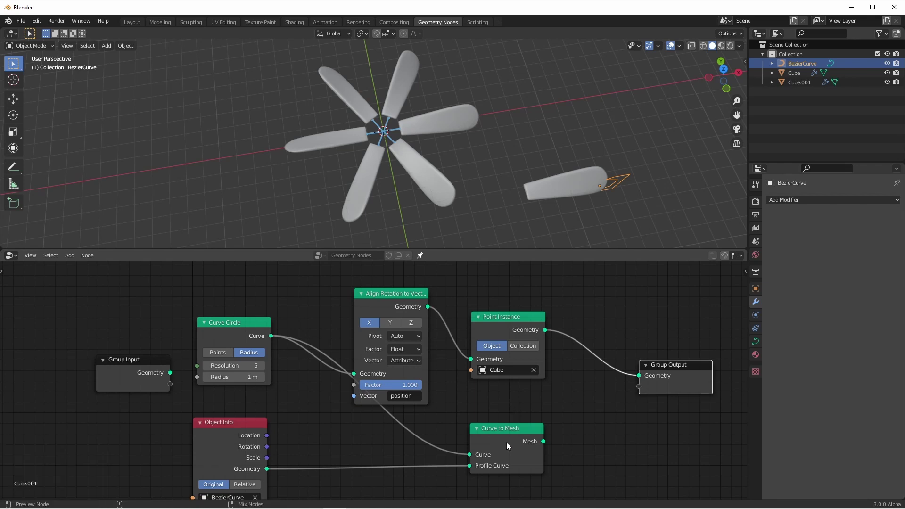
right_click_drag(506, 442, 504, 348, "ctrl+shift")
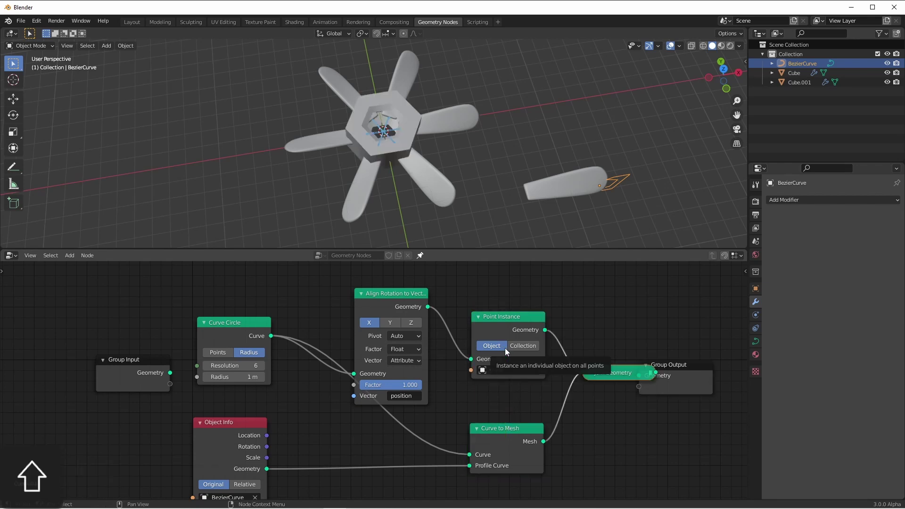
middle_click_drag(363, 156, 374, 137)
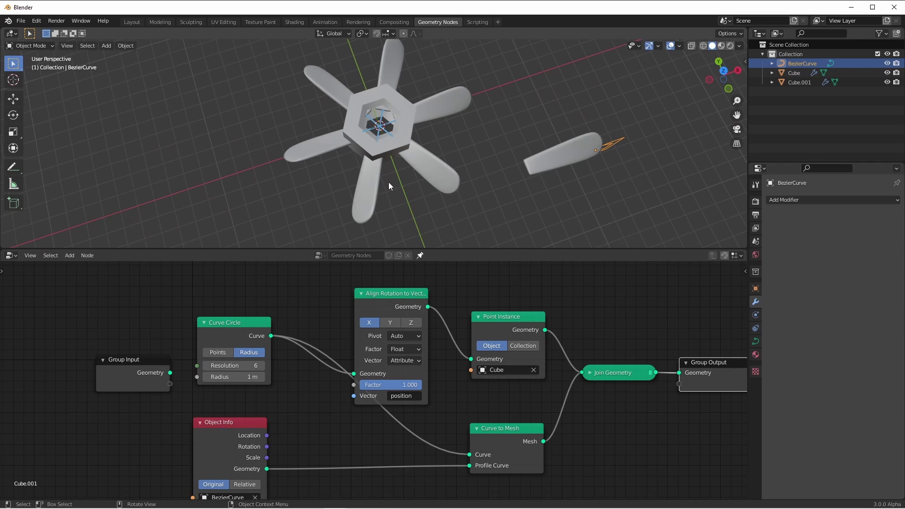
key("grave")
middle_click_drag(386, 89, 396, 112, "shift")
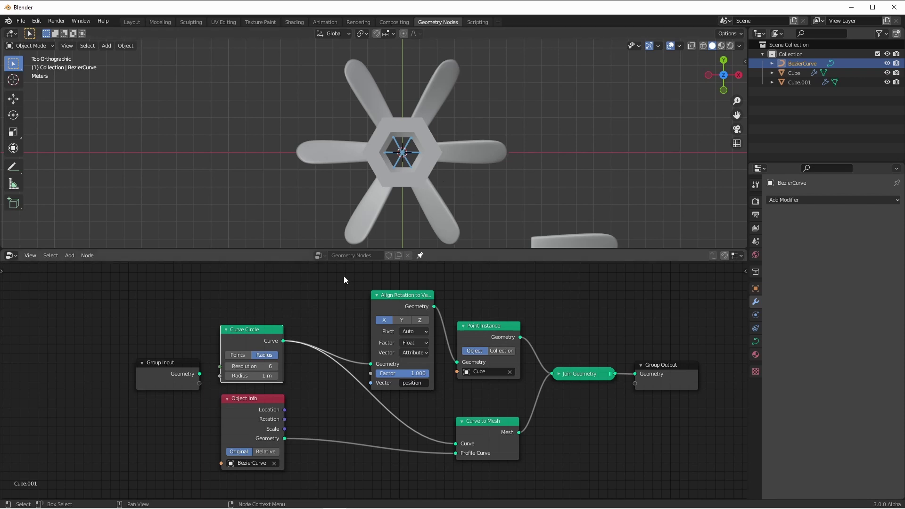
Duplicate the Curve Circle as the Curve to Mesh path and widen its radius to 5.34 m.
left_click_drag(259, 329, 265, 288)
key("shift+d")
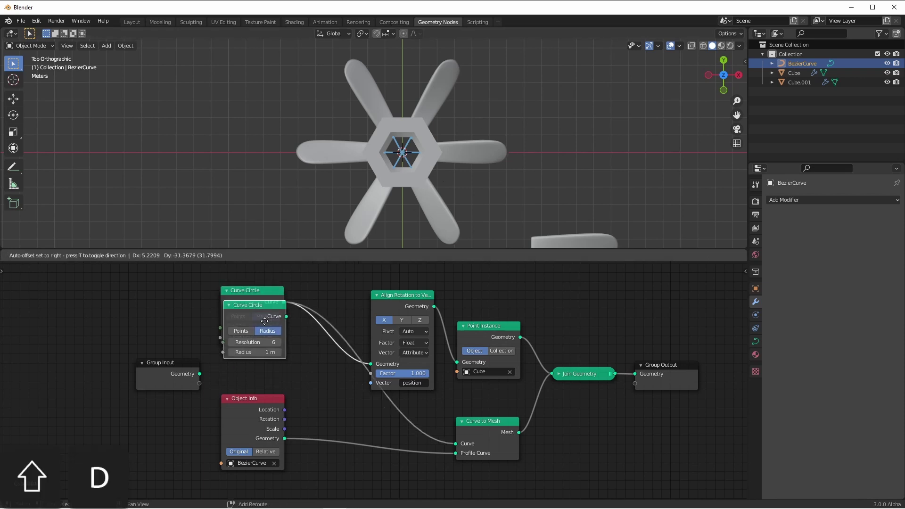
left_click(283, 369)
left_click_drag(283, 367, 455, 444)
left_click_drag(253, 402, 311, 402)
key("grave")
key("z")
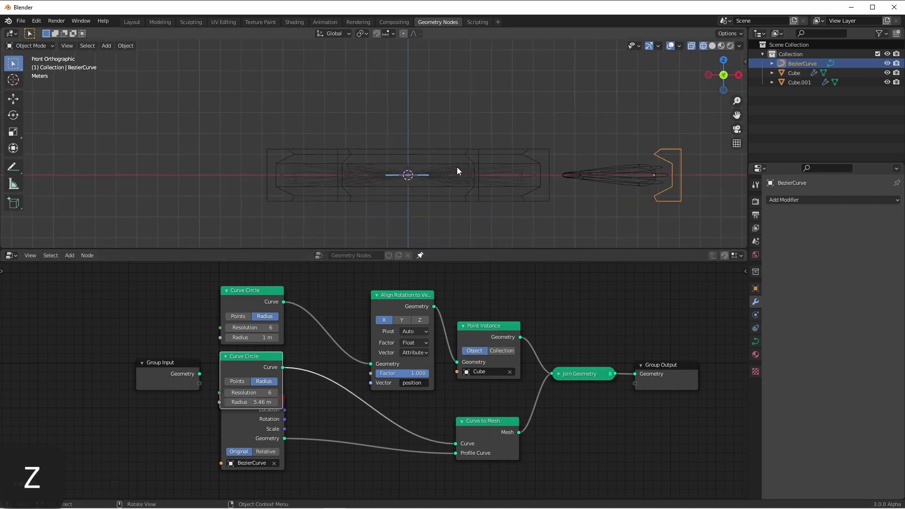
scroll(457, 168, "up", 4)
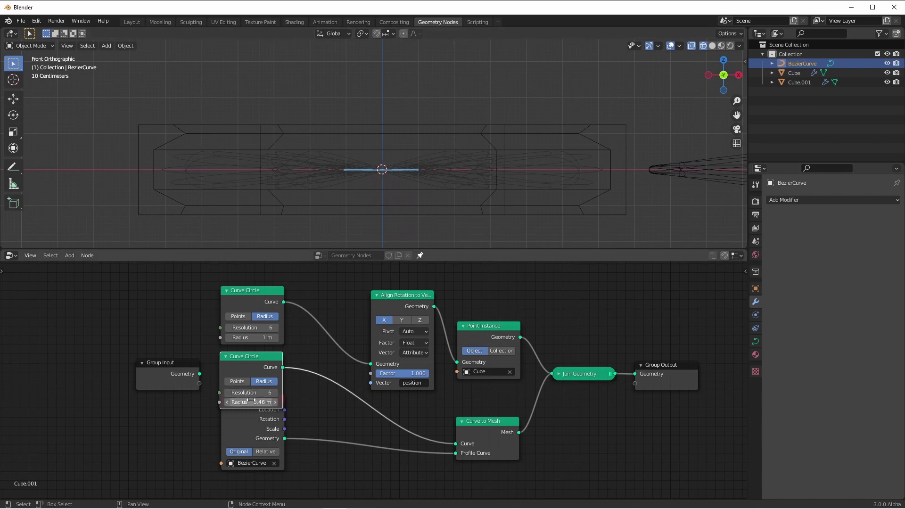
left_click_drag(252, 402, 246, 402, "shift")
key("shift+z")
mouse_move(367, 156)
middle_mouse_down()
mouse_move(344, 164)
mouse_move(352, 149)
middle_mouse_up()
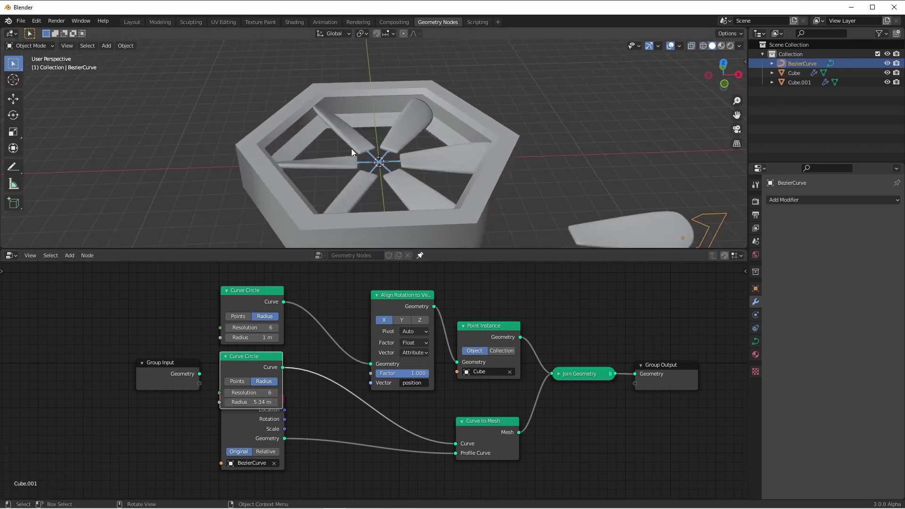
Give the rim circle Resolution 64 and raise the blade circle to 25.
left_click(241, 393)
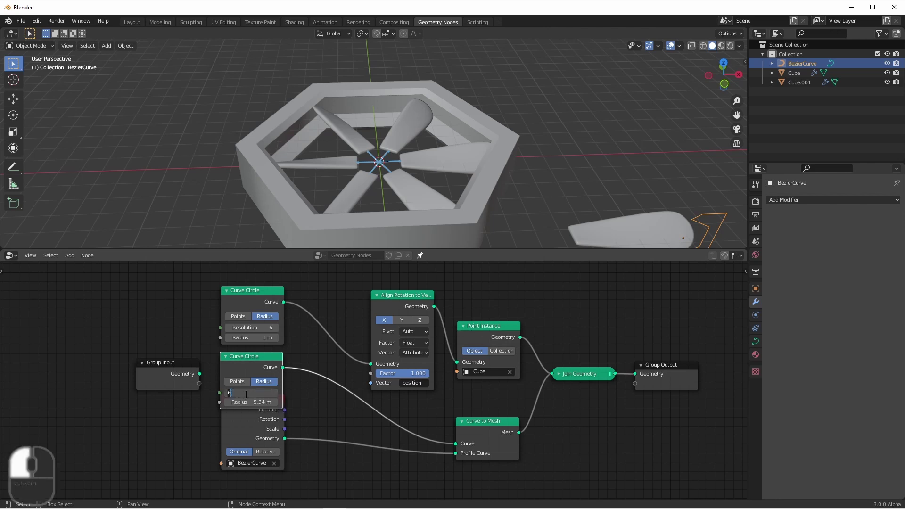
type("64")
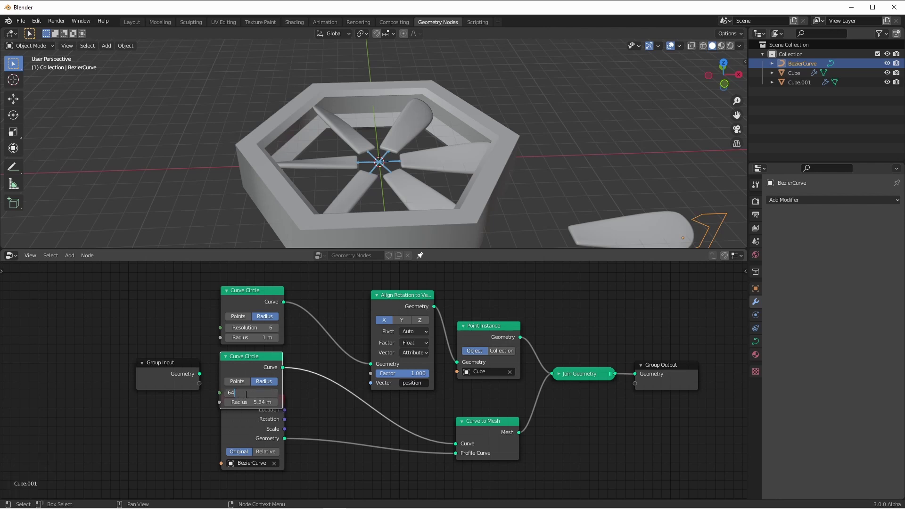
key("Return")
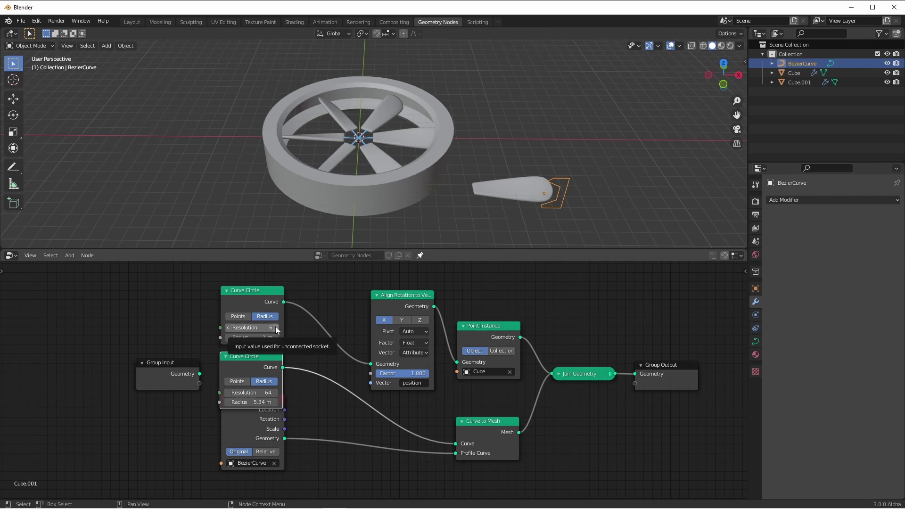
left_click_drag(276, 330, 335, 330)
Collapse the rim nodes, add a new cube and squash it into a thin bar.
key("h")
key("KP_1")
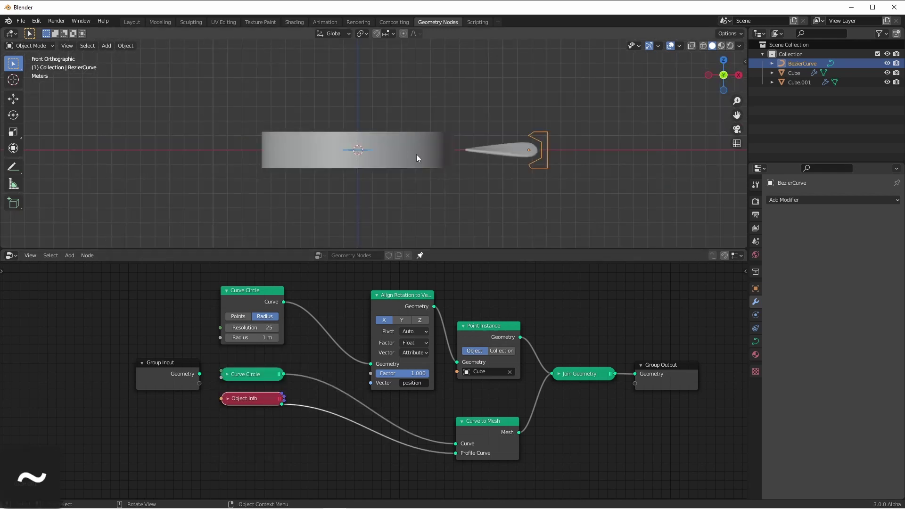
middle_click_drag(403, 123, 420, 163)
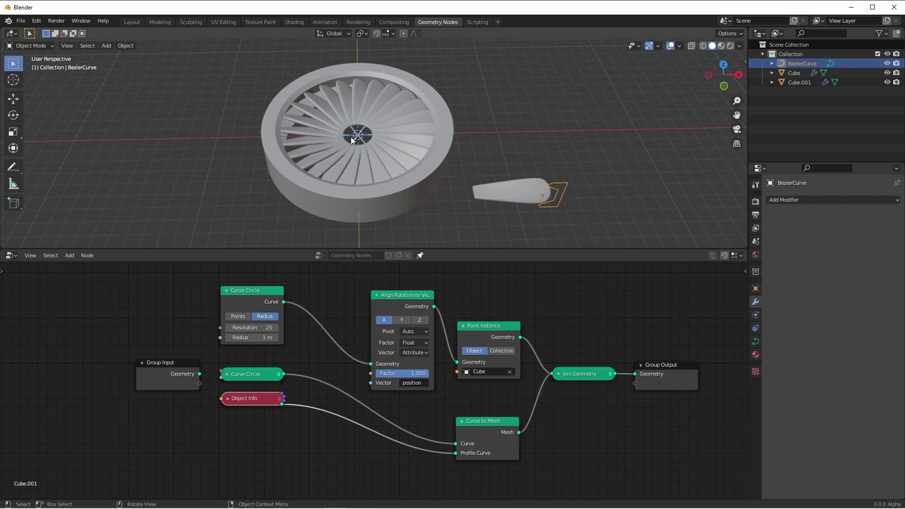
key("KP_1")
key("shift+a")
mouse_move(471, 126)
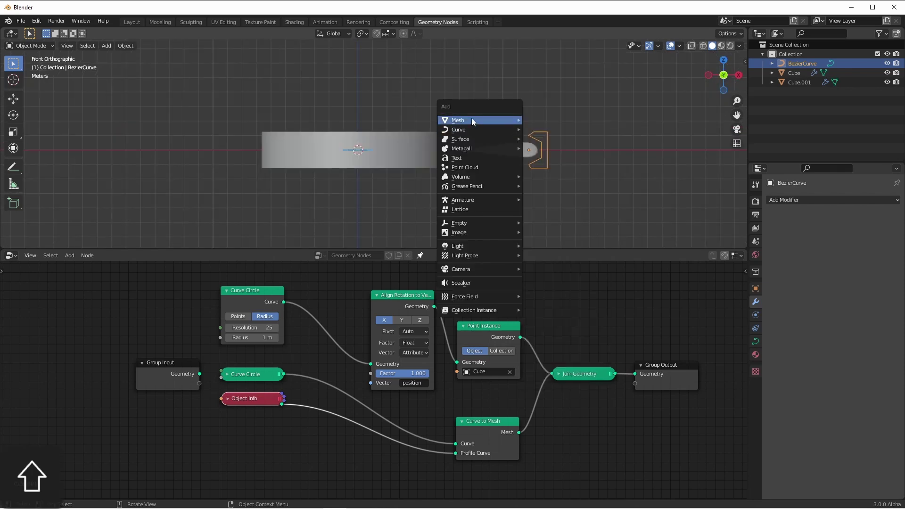
left_click(547, 137)
key("g")
left_click(483, 152)
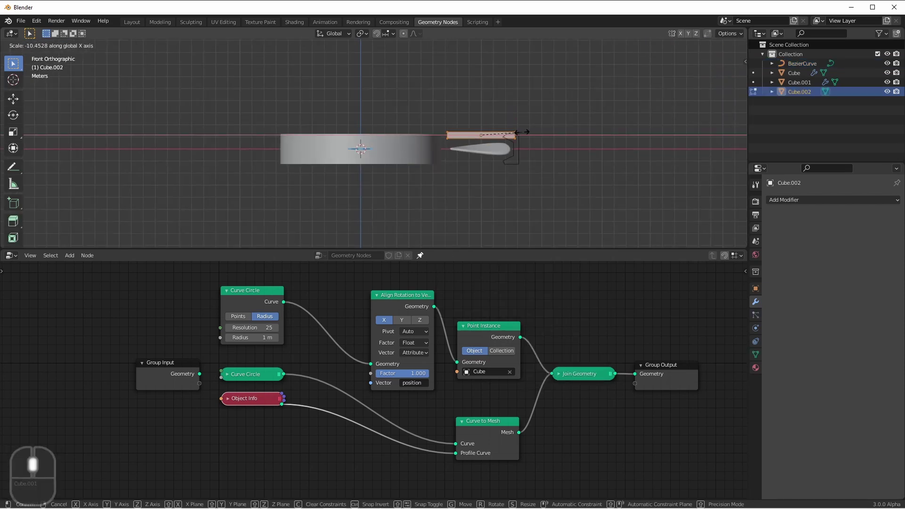
Reshape the bar's mesh longer in Edit Mode and return to solid perspective view.
scroll(458, 149, "up", 3)
key("Tab")
key("z")
middle_click_drag(443, 85, 520, 188)
key("Tab")
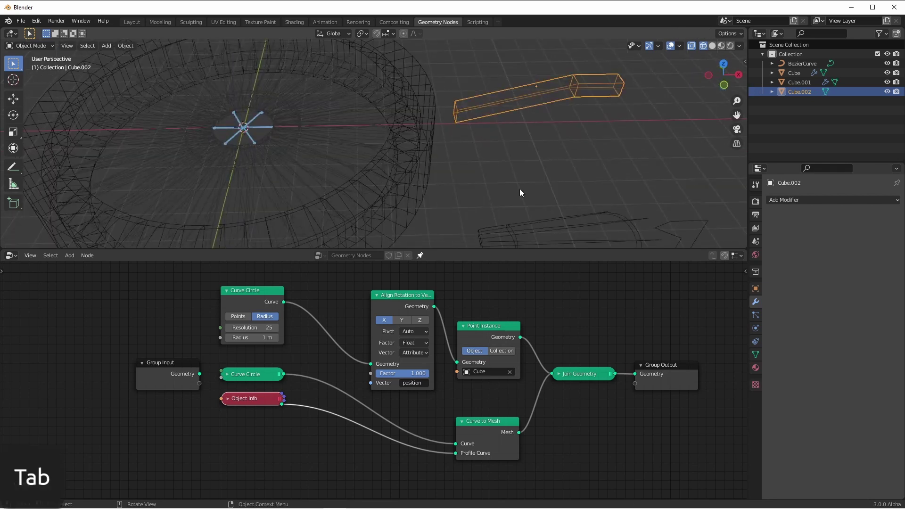
key("grave")
middle_click_drag(537, 126, 495, 179)
key("z")
Duplicate Align Rotation and Point Instance to instance Cube.002 on the circle, joined into the output.
middle_click_drag(408, 302, 386, 351)
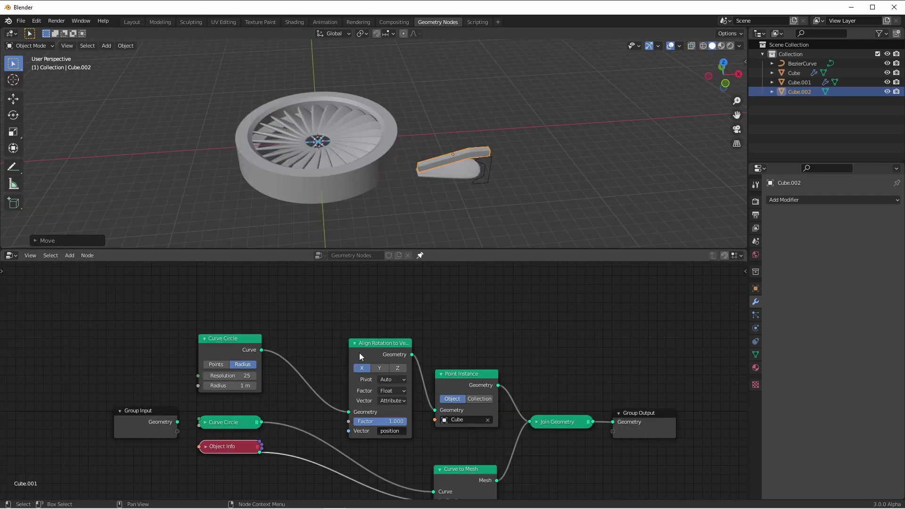
left_click(372, 347)
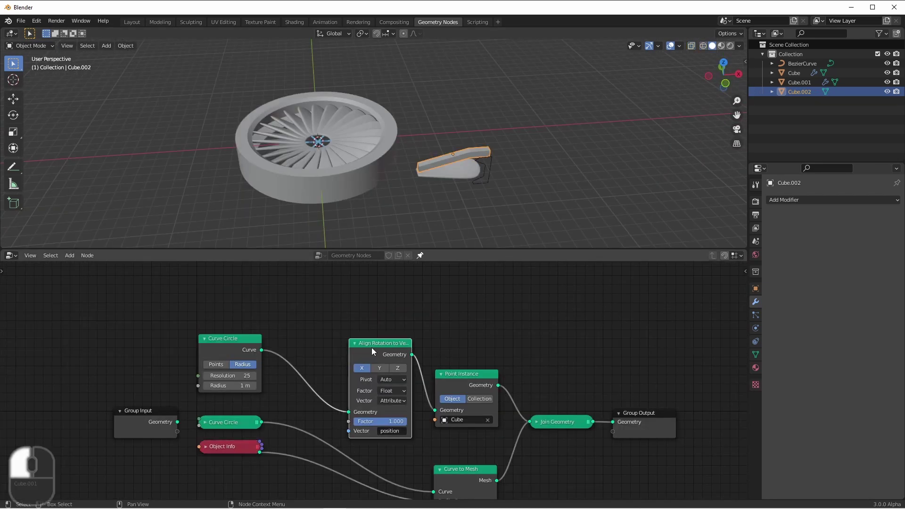
left_click(459, 380, "shift")
key("shift+d")
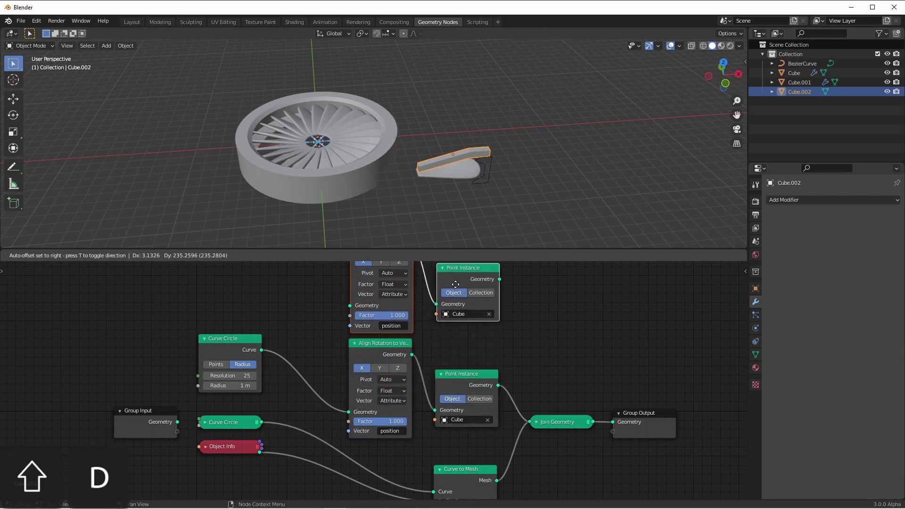
left_click(458, 283)
key("e")
left_click(464, 156)
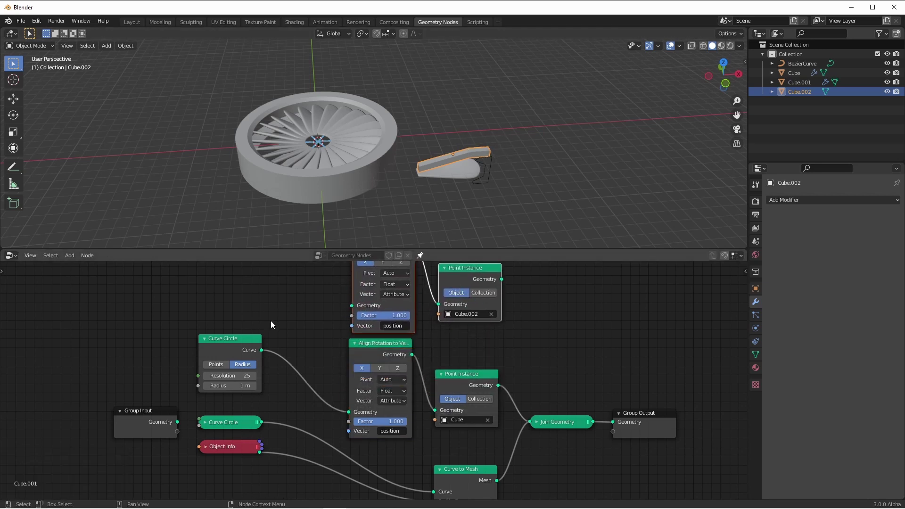
left_click_drag(261, 350, 355, 308)
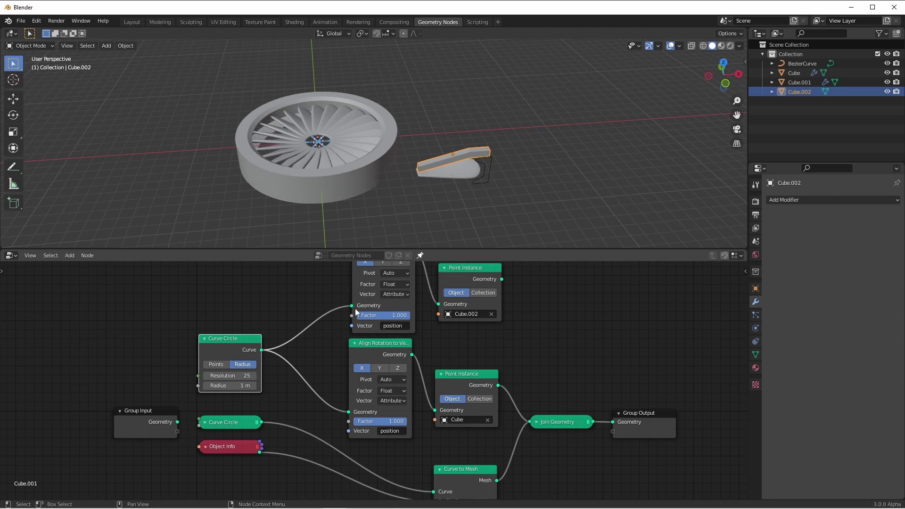
left_click_drag(503, 279, 529, 421)
scroll(346, 154, "up", 3)
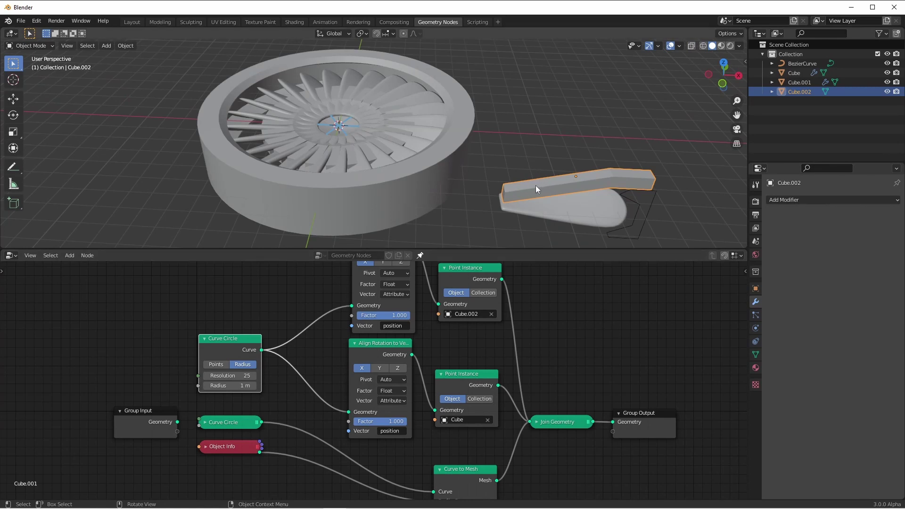
From the front view, move all of Cube.002's mesh up and outward so the bars sit across the rim top.
key("KP_1")
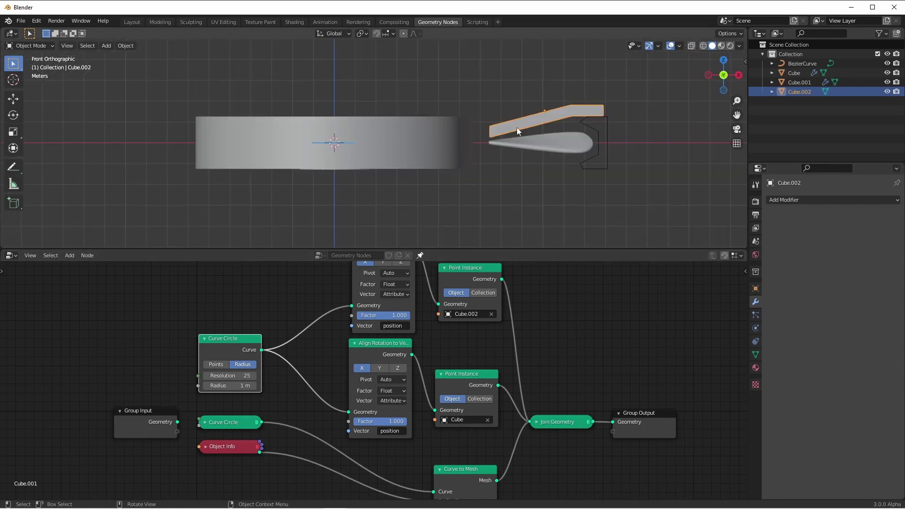
key("Tab")
key("a")
key("g")
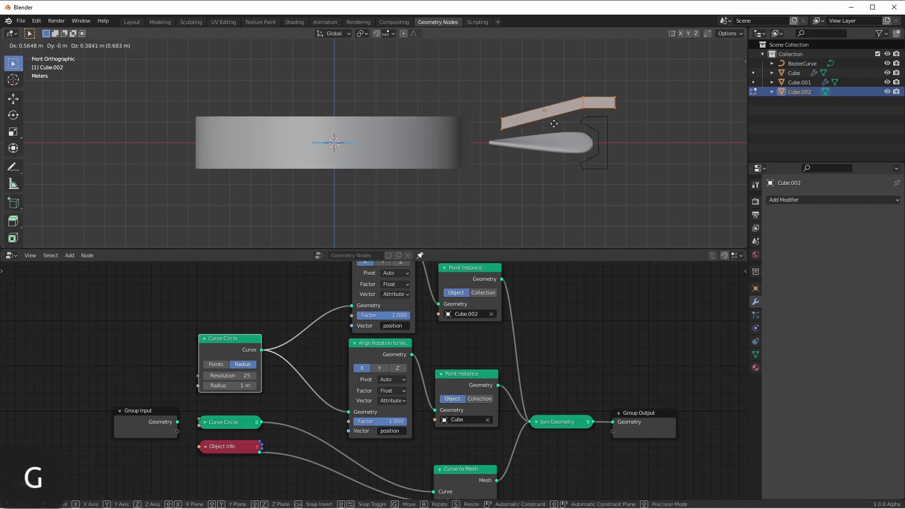
left_click(593, 101)
key("Tab")
Inspect the instanced bars and move the Curve Circle node up and left.
middle_click_drag(592, 101, 413, 137)
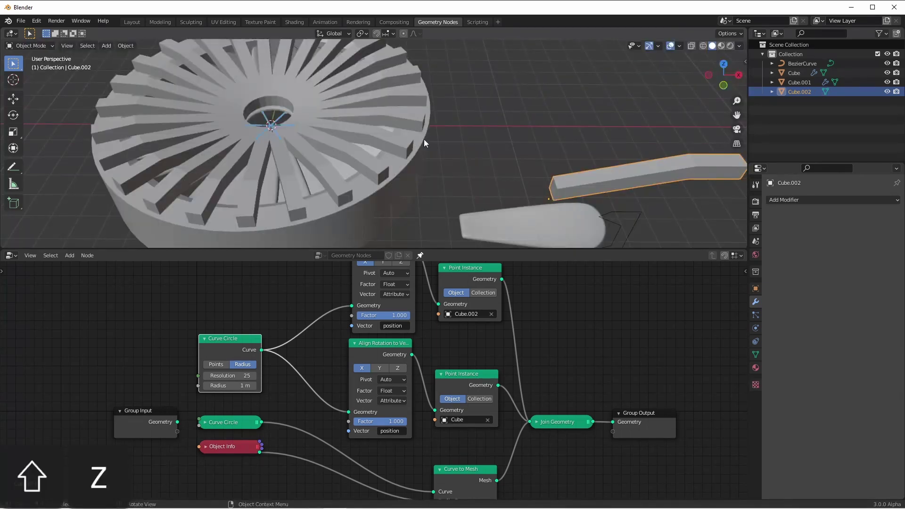
middle_click_drag(426, 106, 482, 144)
scroll(483, 145, "down", 3)
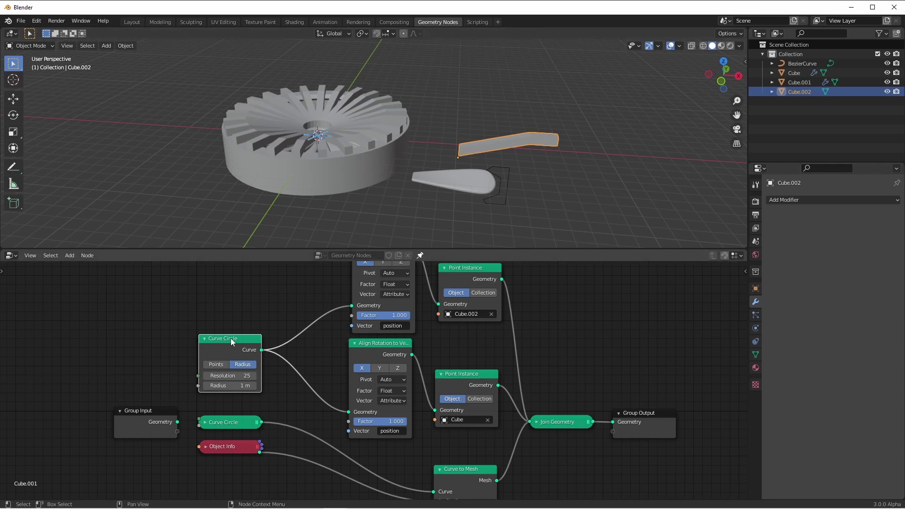
left_click_drag(230, 338, 188, 316)
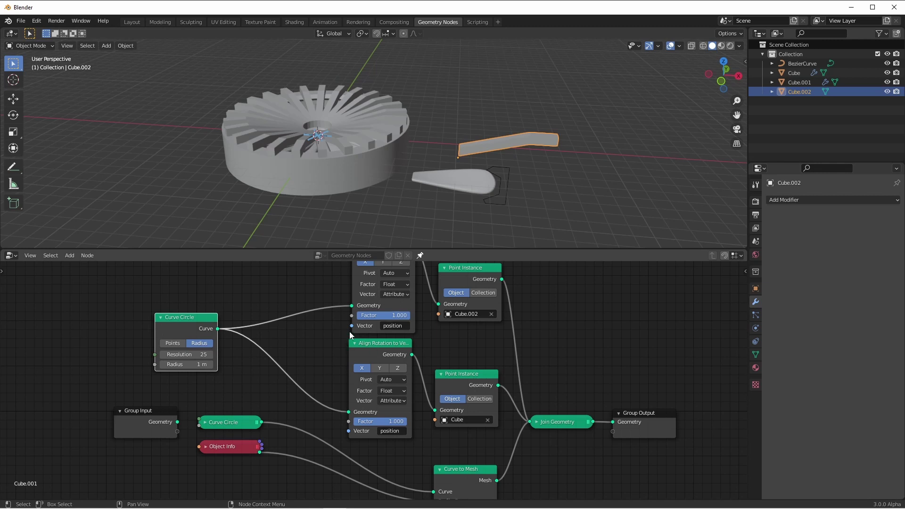
Insert a Resample Curve node into the bars' Curve Circle link and lower its Count from 10 to 6.
key("shift+a")
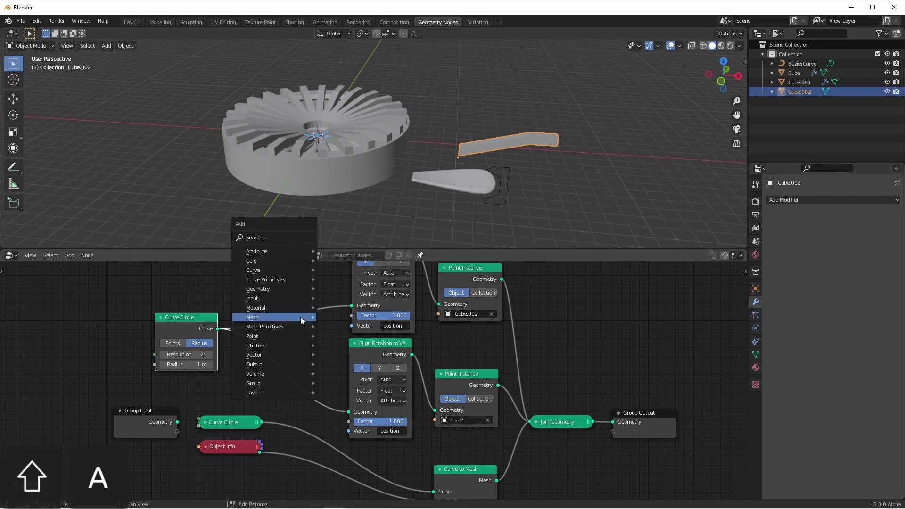
mouse_move(270, 271)
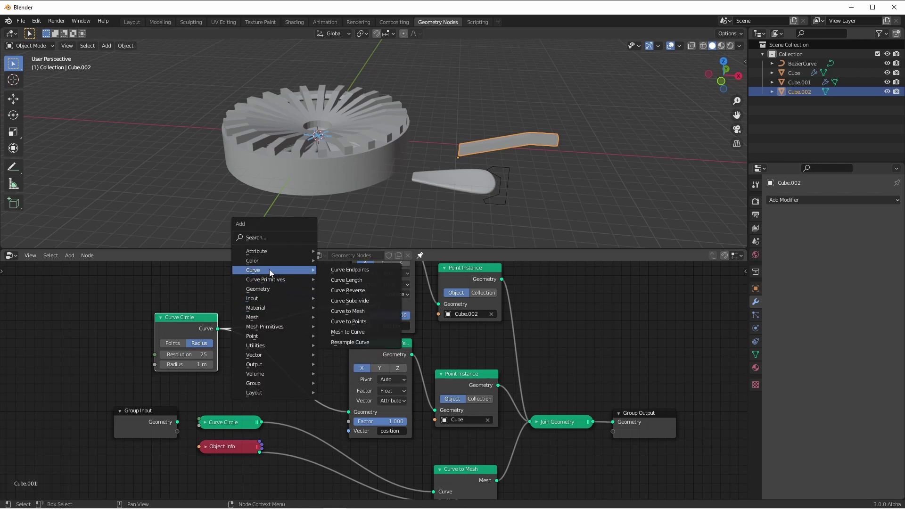
left_click(350, 342)
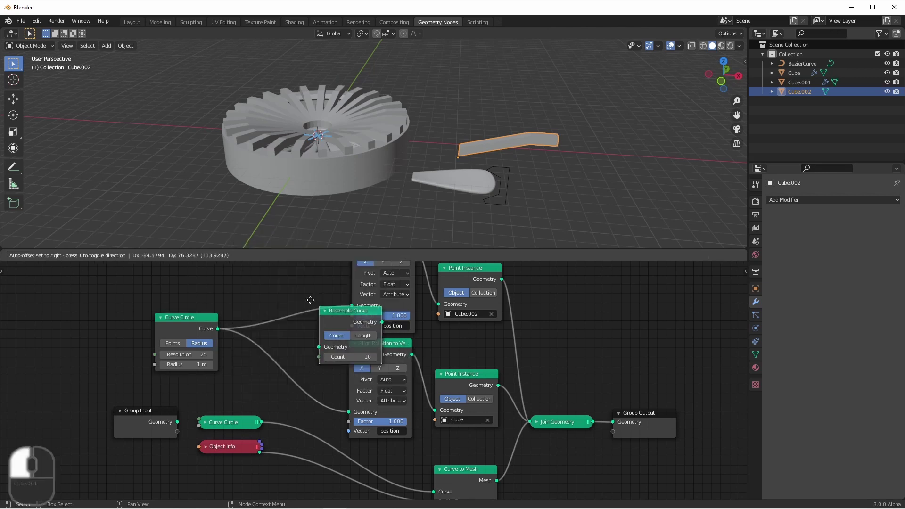
left_click(272, 285)
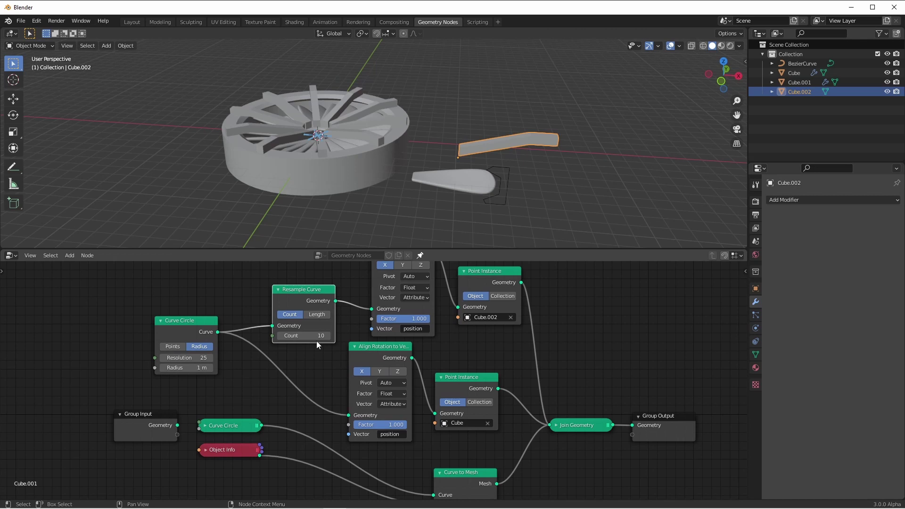
middle_click_drag(343, 153, 350, 221)
left_click(278, 335)
left_click(279, 335)
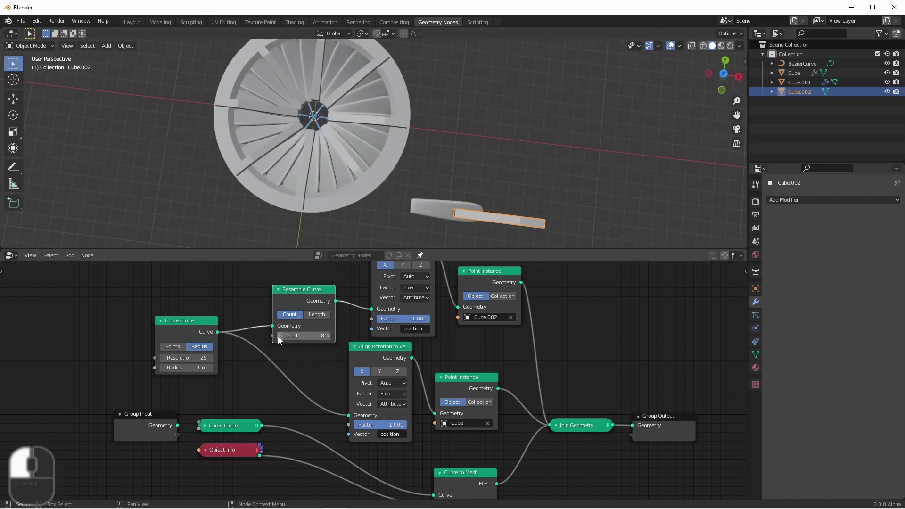
left_click(278, 335)
left_click(279, 336)
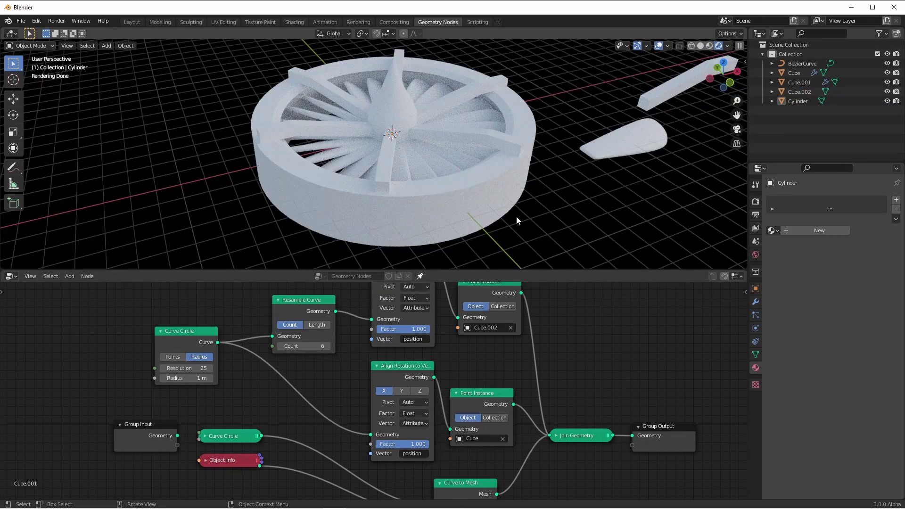
On Cube.001, make Material.002 fully metallic (Metallic 1) with a dark base colour.
left_click(799, 82)
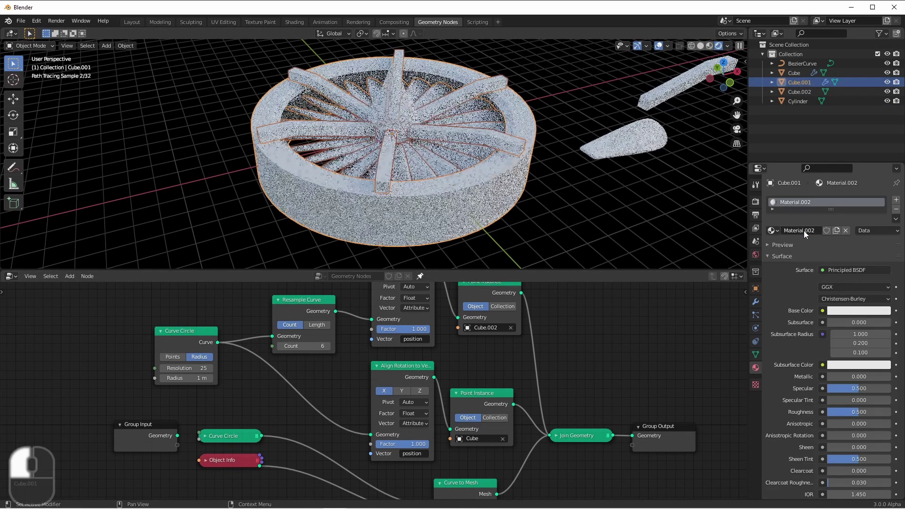
left_click(841, 314)
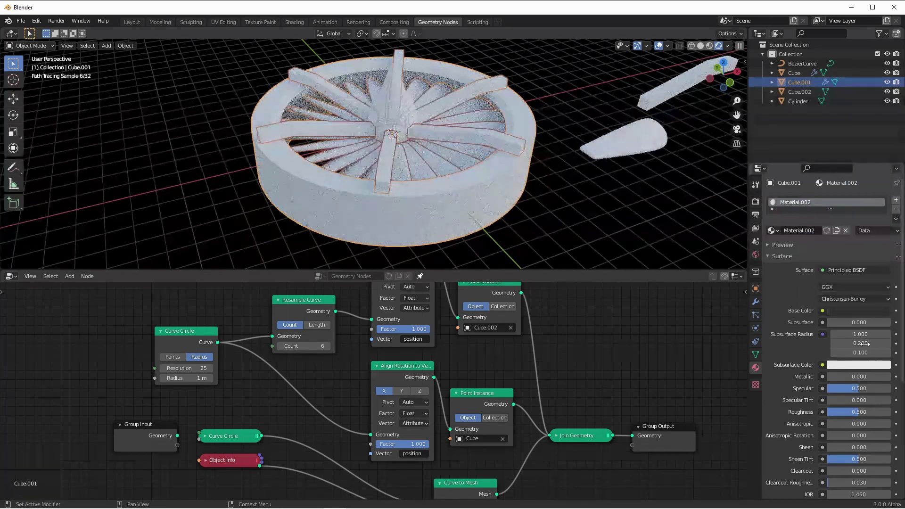
left_click_drag(834, 376, 890, 376)
Add Material Assign nodes giving the bars Material.002 and the blades Material.001.
key("shift+a")
mouse_move(580, 348)
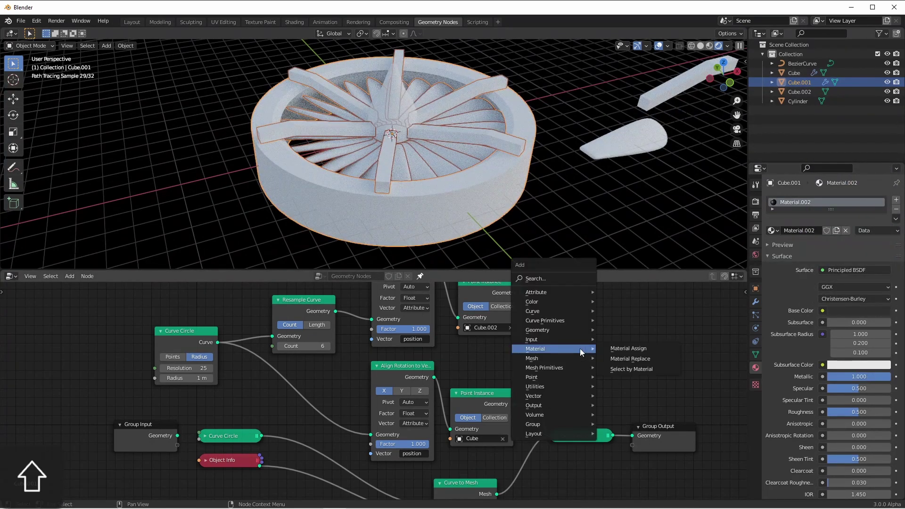
left_click(621, 348)
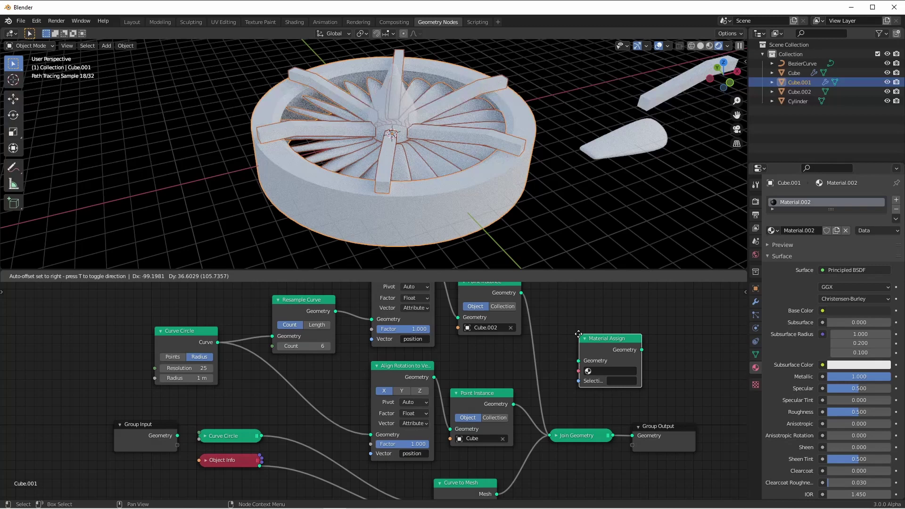
left_click(557, 327)
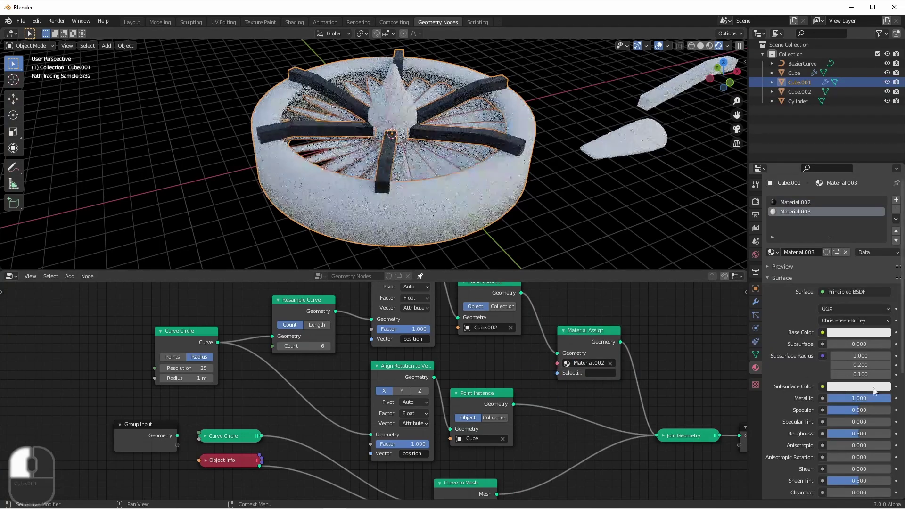
key("shift+d")
left_click(580, 410)
Create a new Material.004 for the rim with a light-blue base colour.
left_click(582, 419)
left_click(580, 394)
left_click(858, 332)
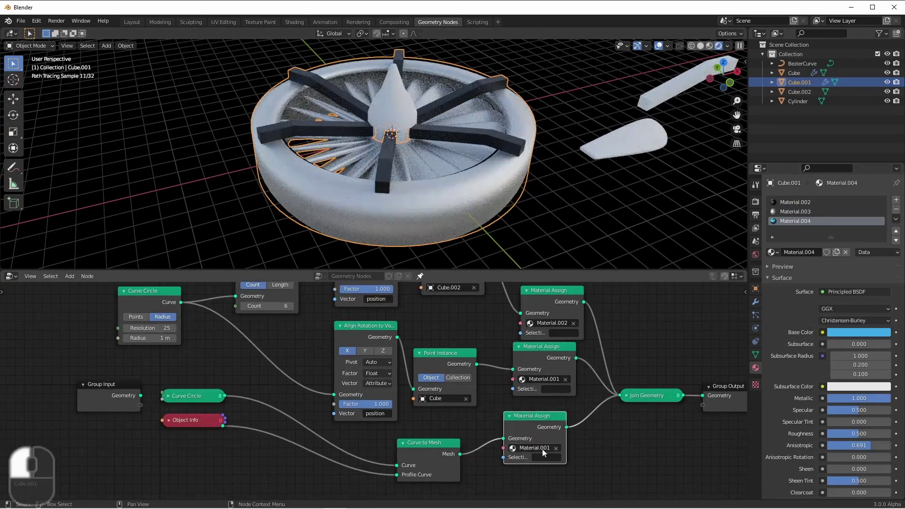
middle_click_drag(443, 76, 509, 203)
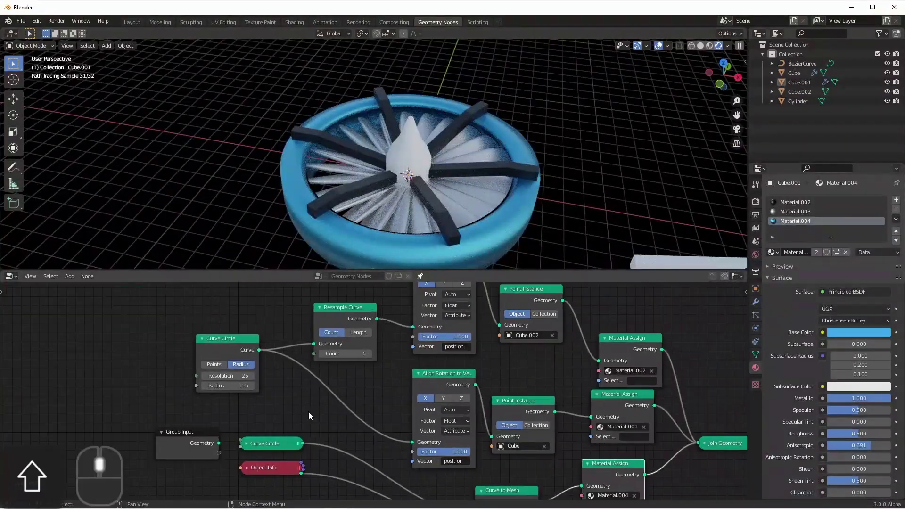